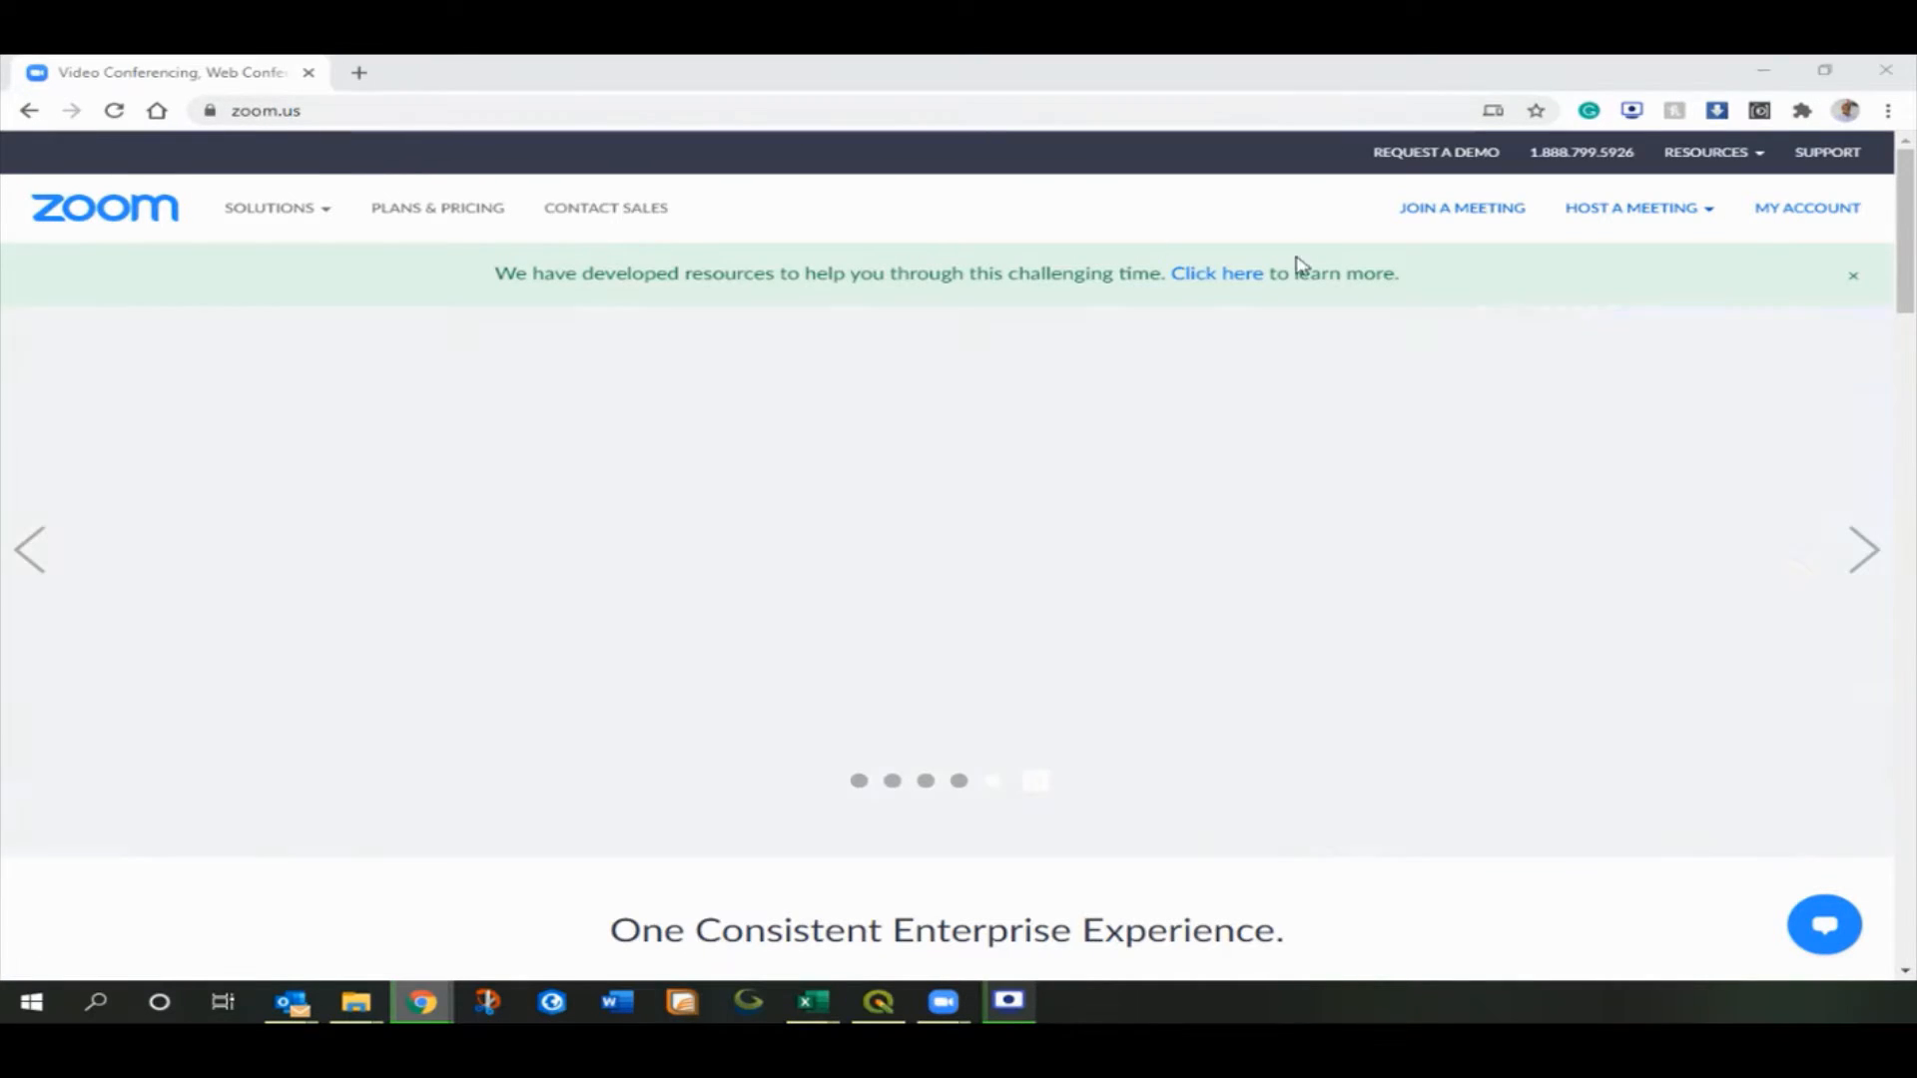
Enable Breakout room in the account's advanced in-meeting settings, allowing the host to assign participants when scheduling.
click(1794, 212)
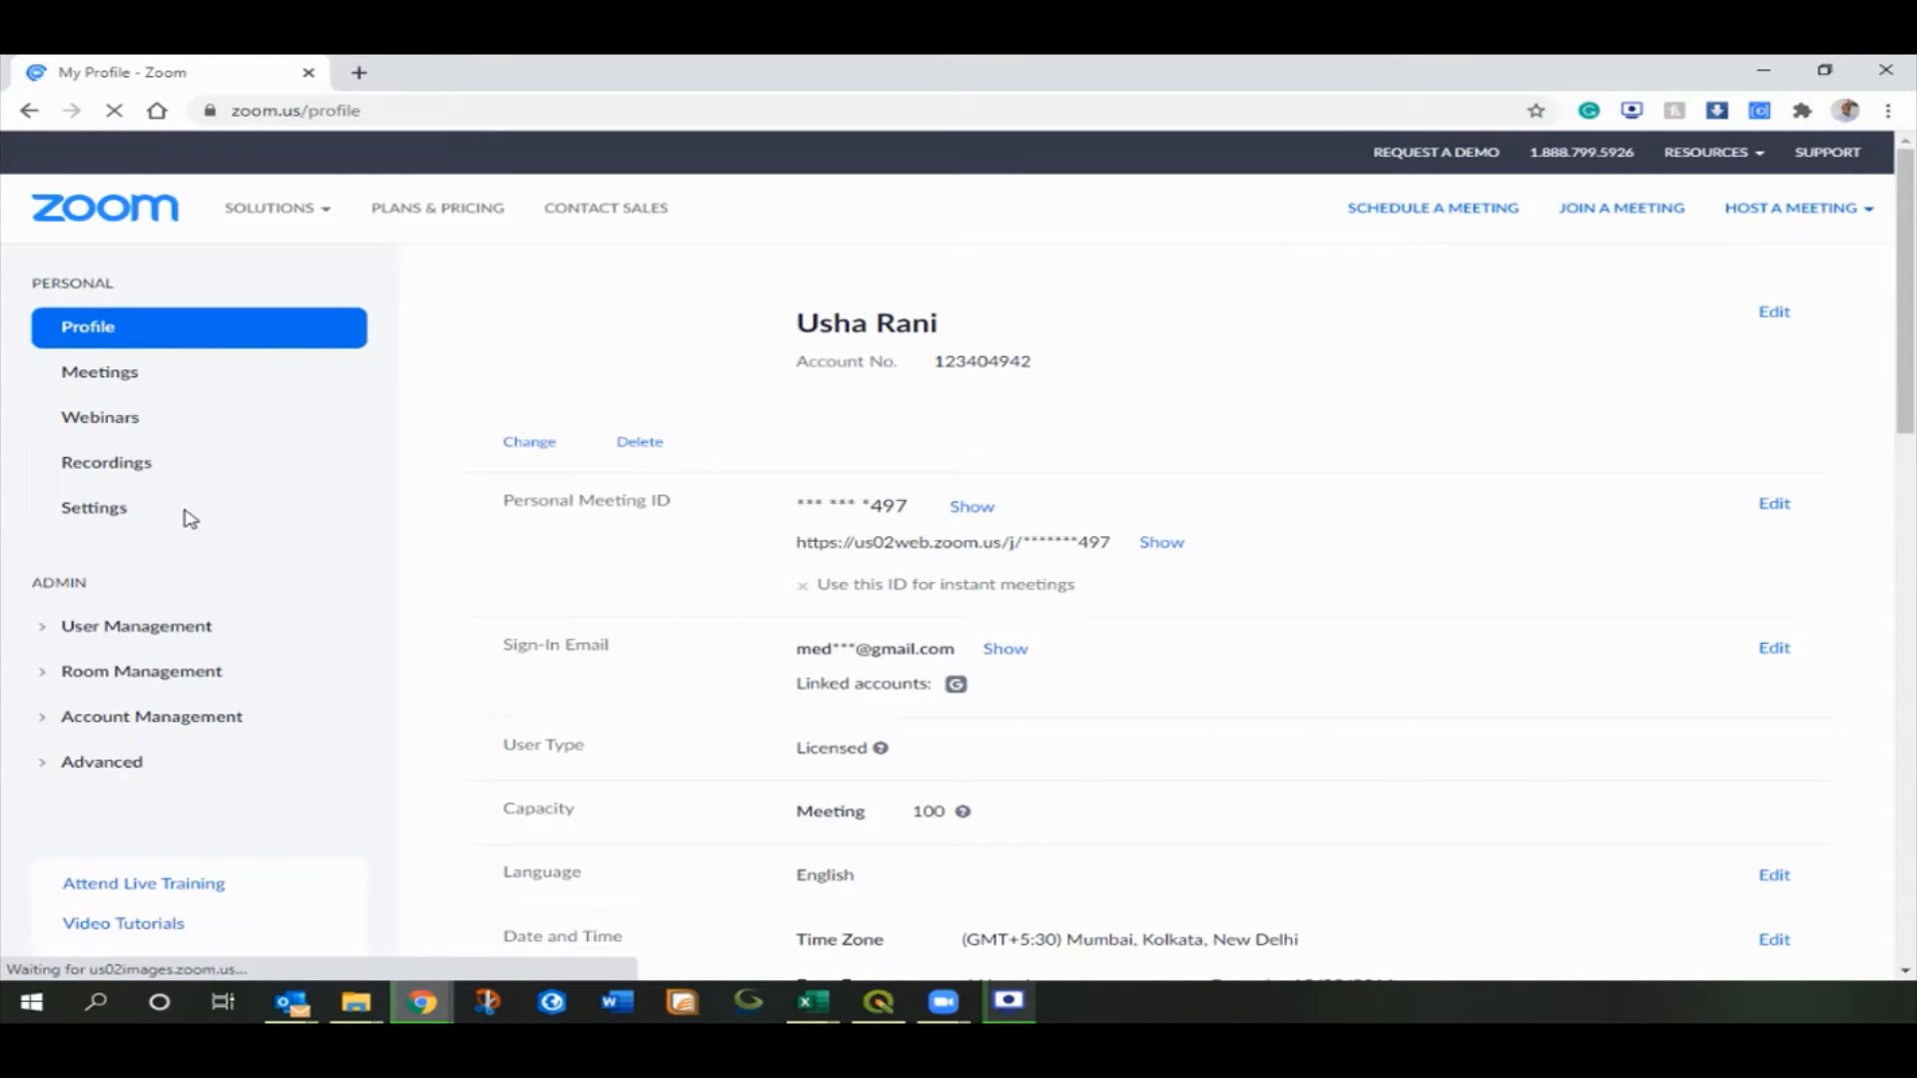
click(93, 511)
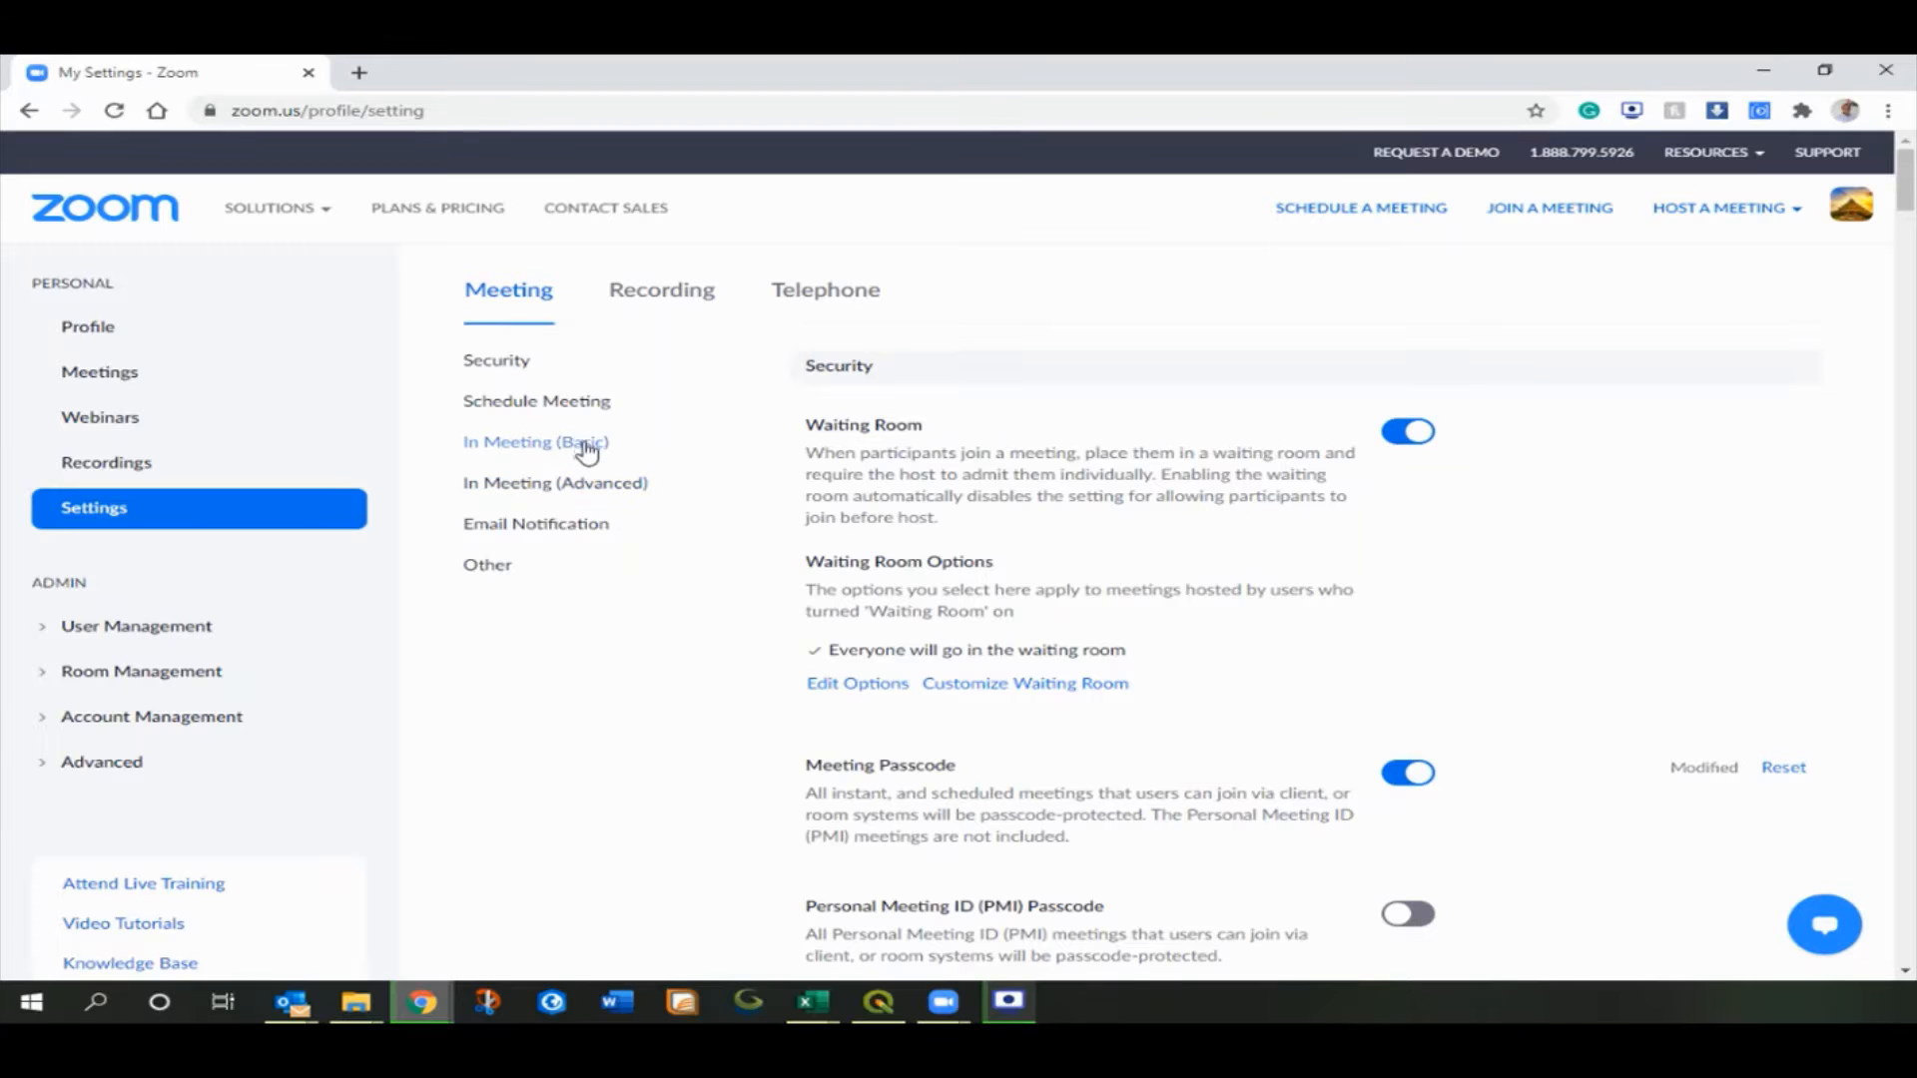
click(609, 492)
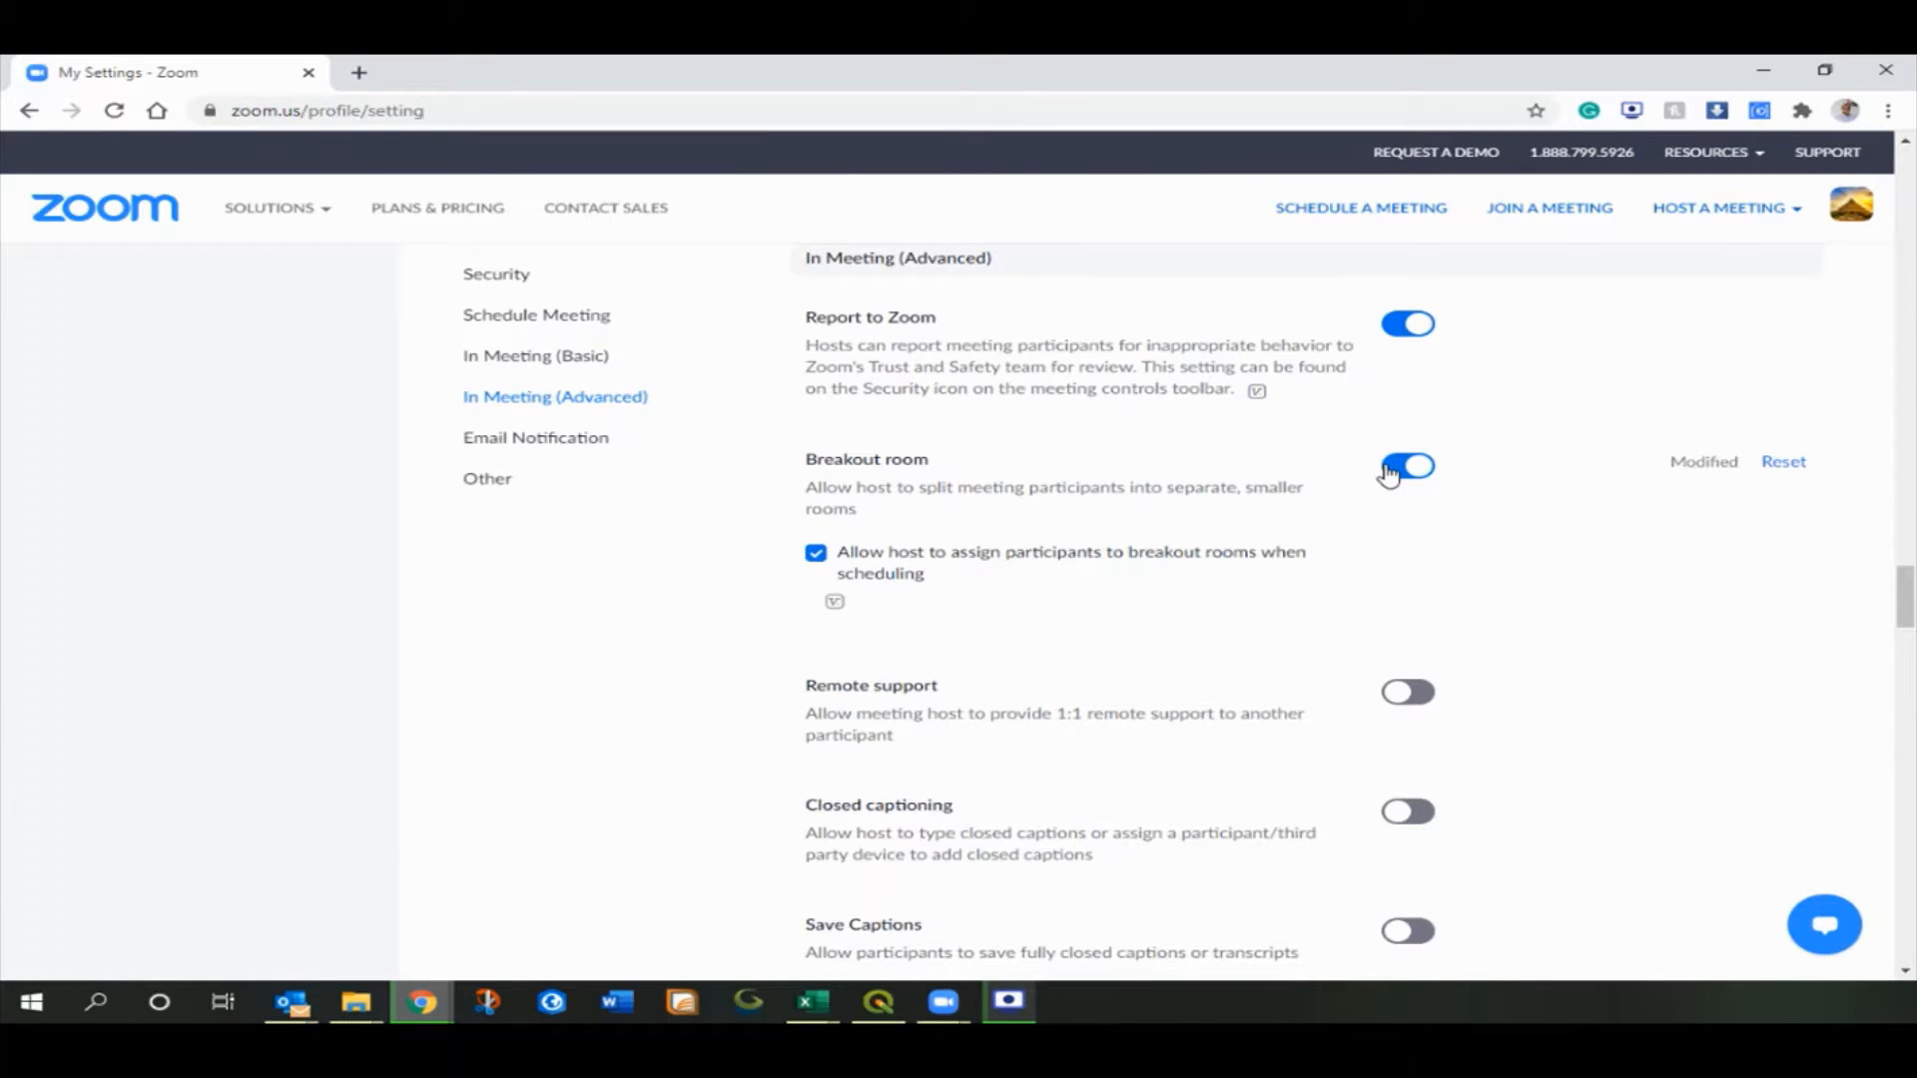
click(1399, 480)
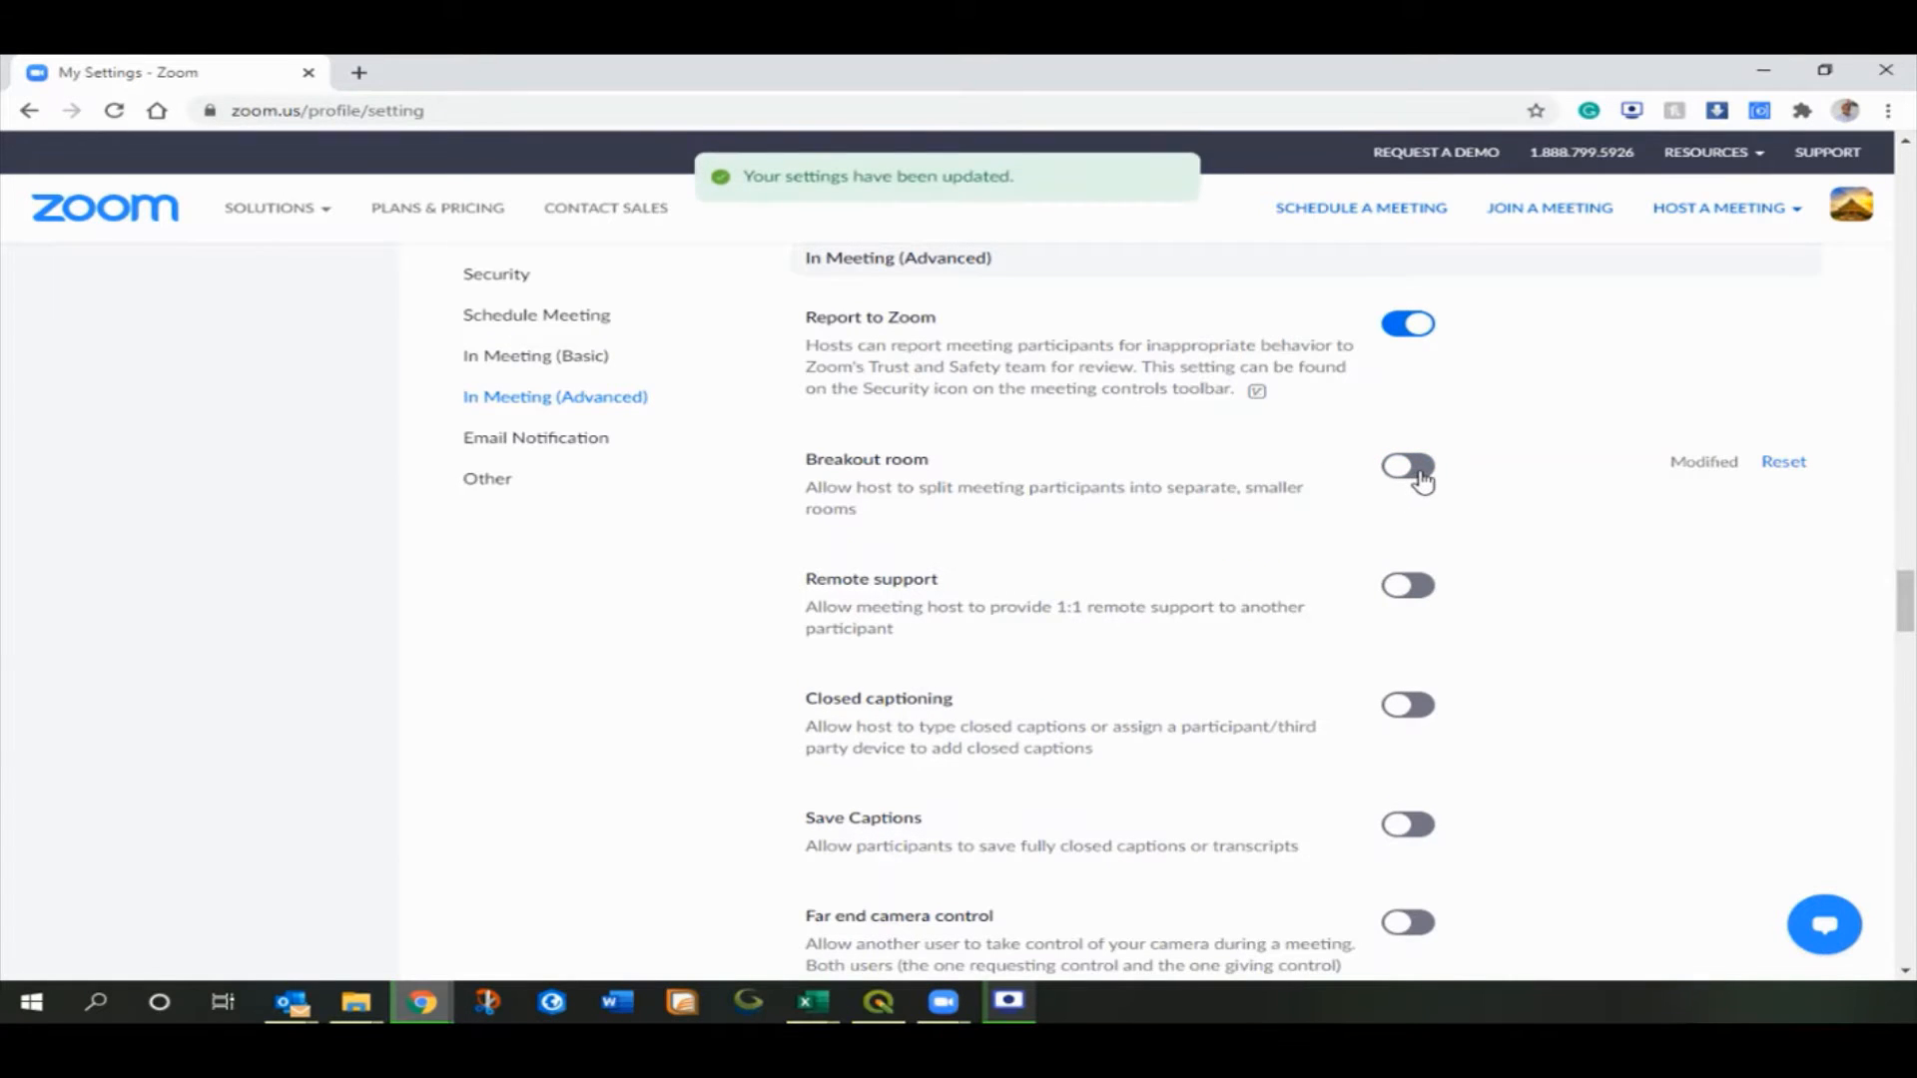
click(1433, 480)
click(895, 571)
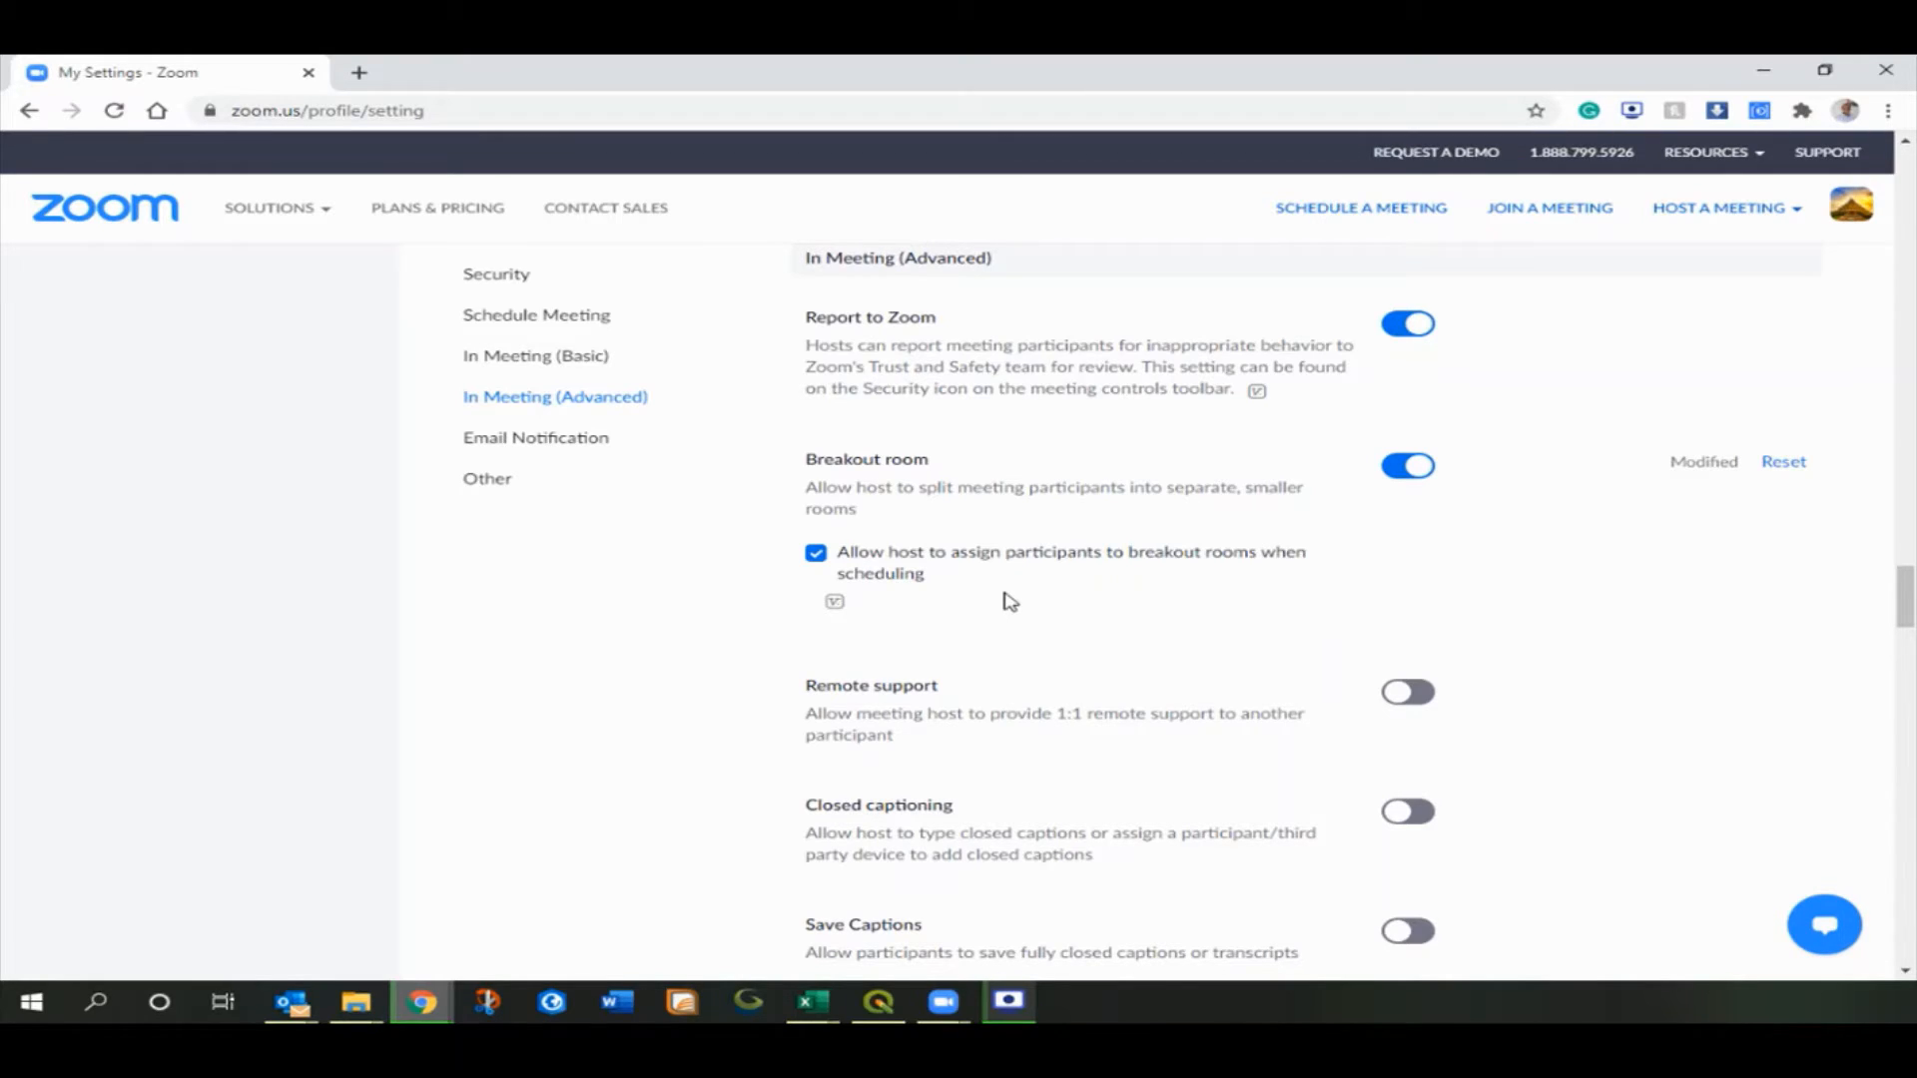
Switch to the running Zoom meeting and check its participants list.
key(alt+Tab)
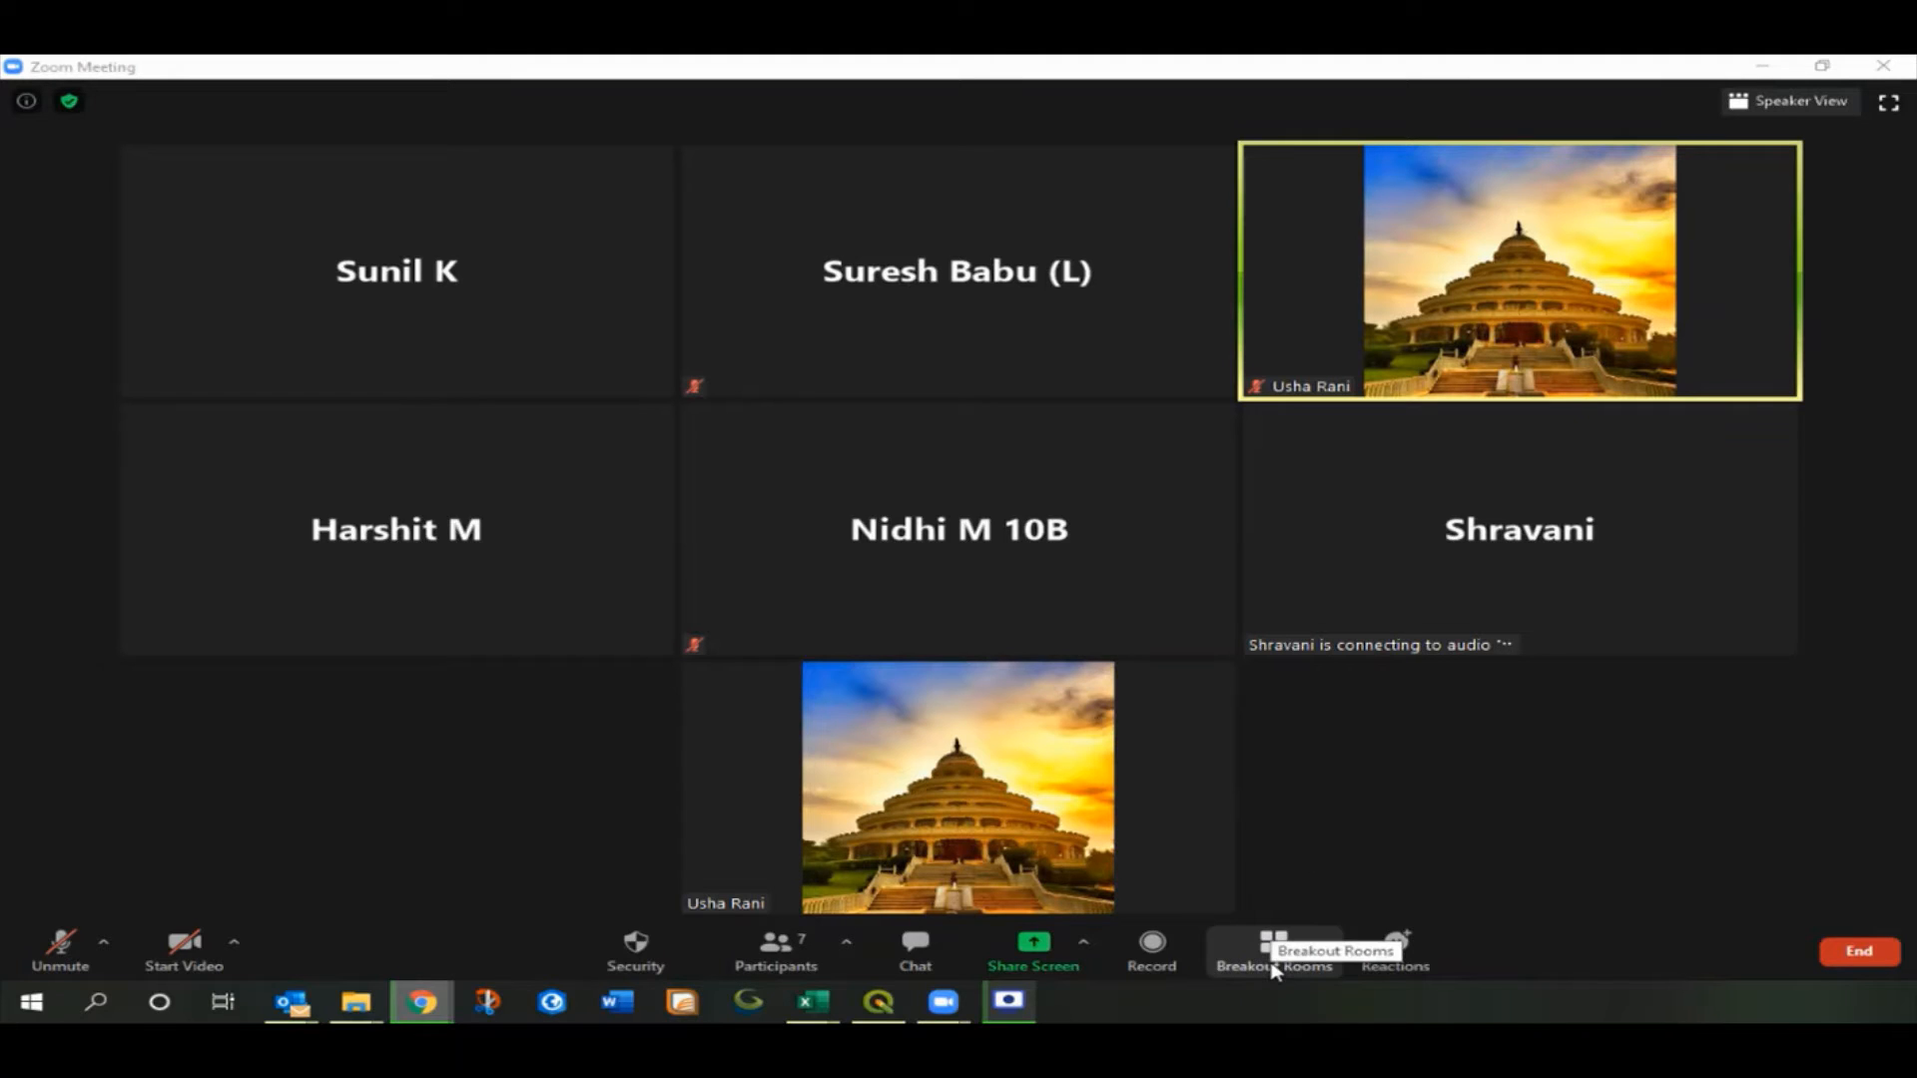
click(779, 954)
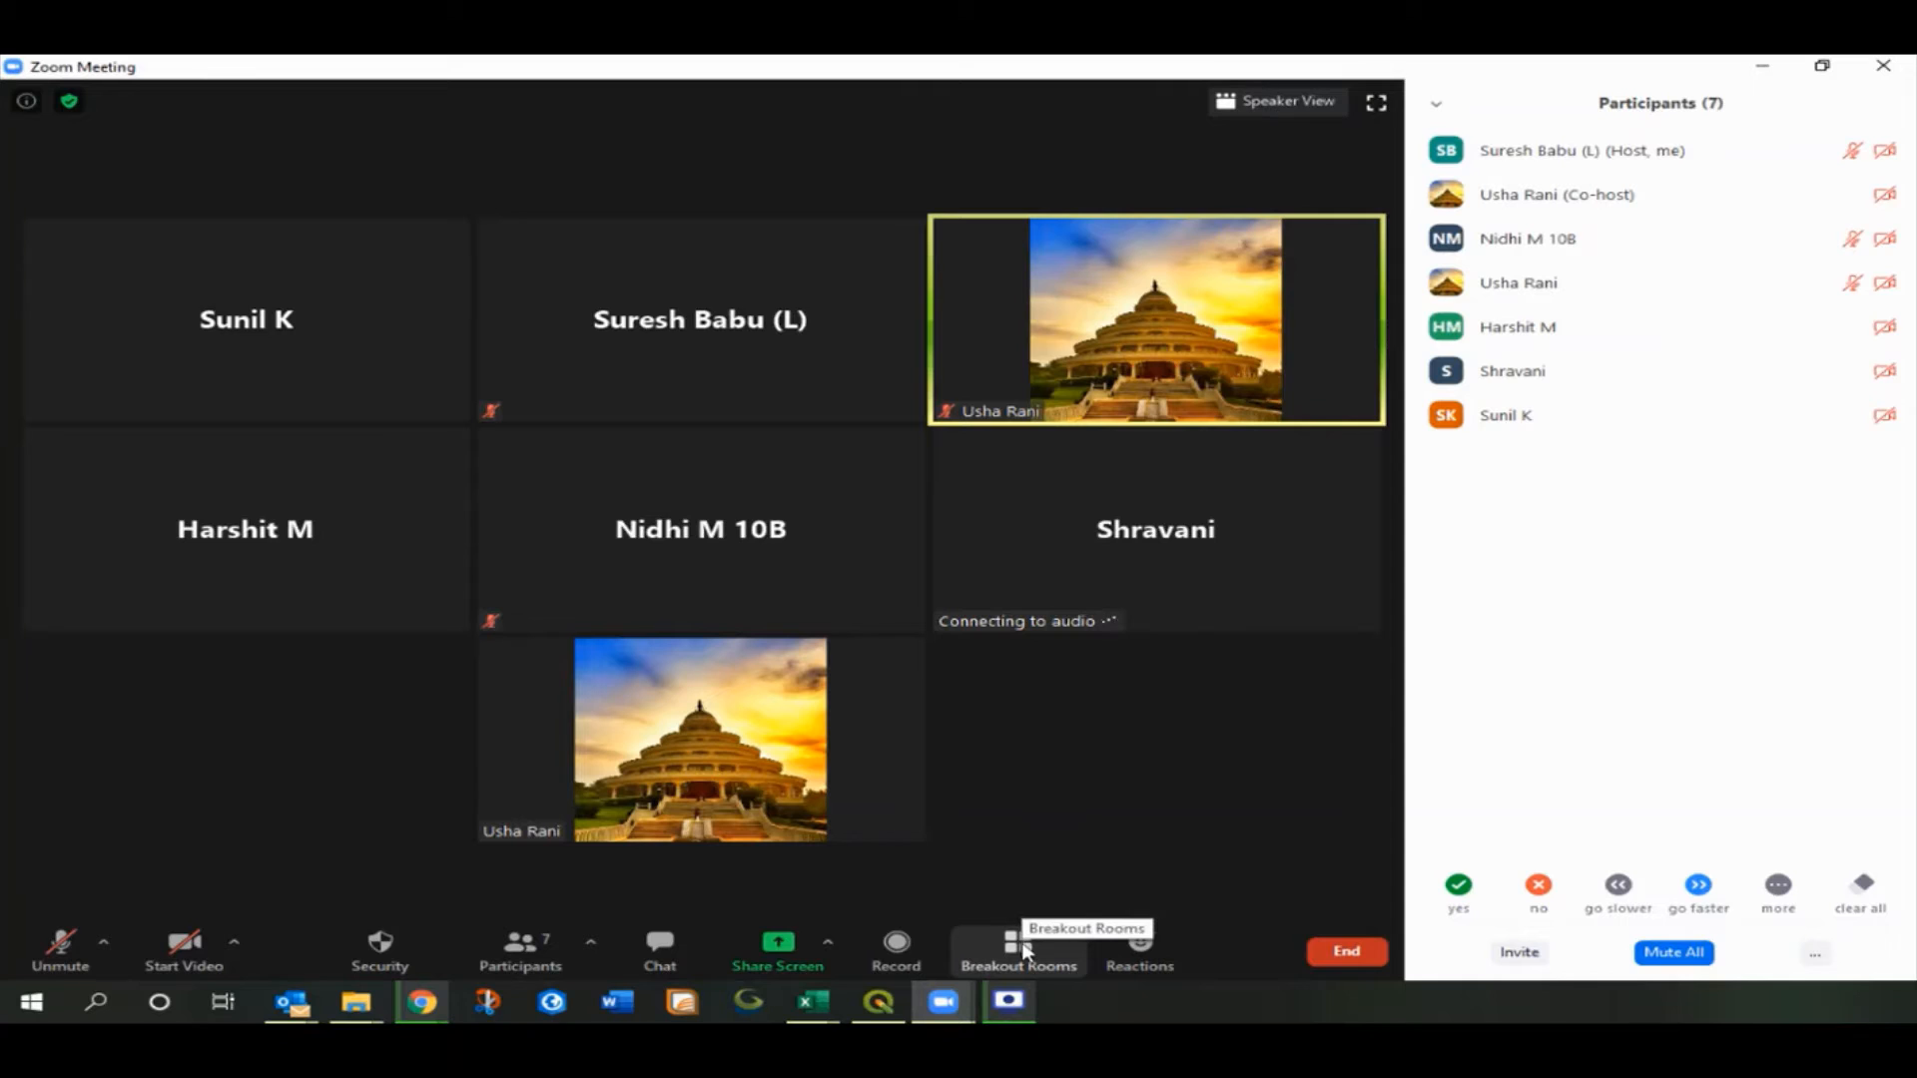
click(520, 949)
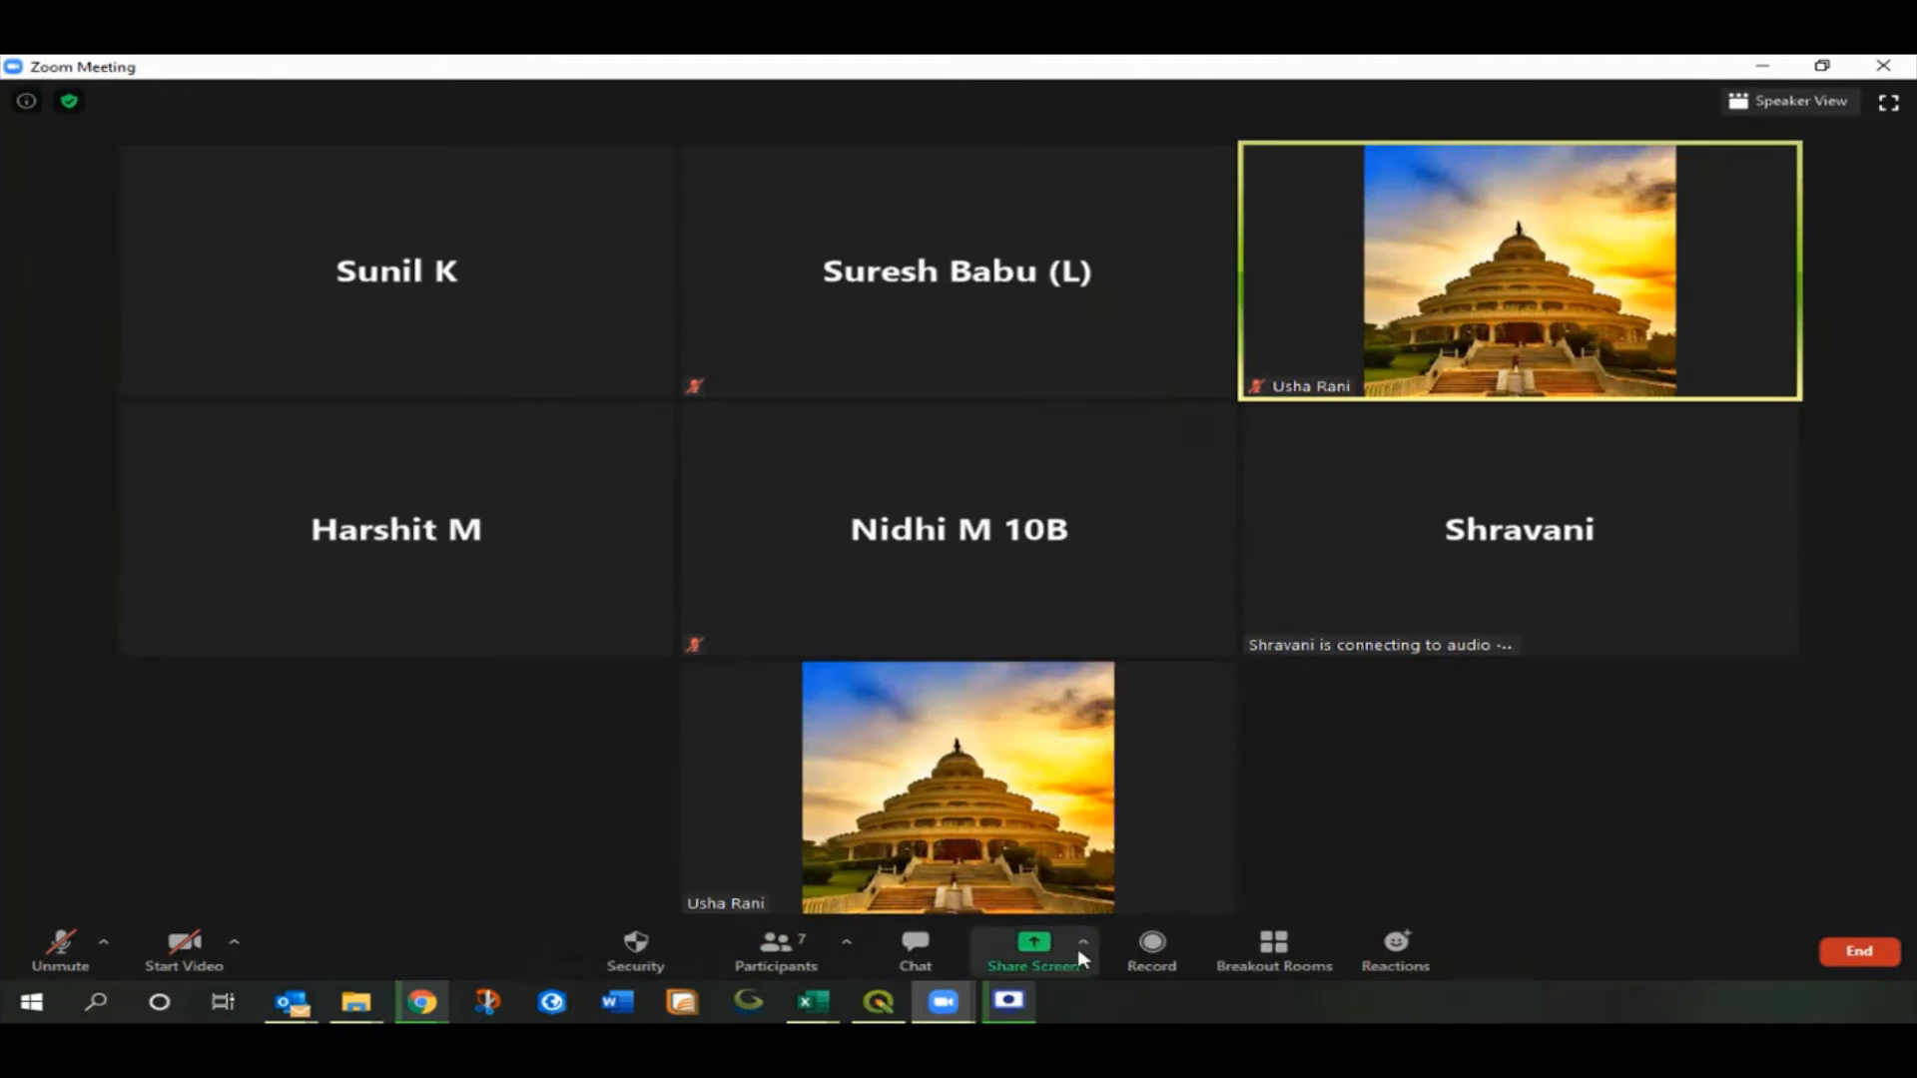
Create 2 breakout rooms for the meeting with participants assigned manually.
click(1278, 953)
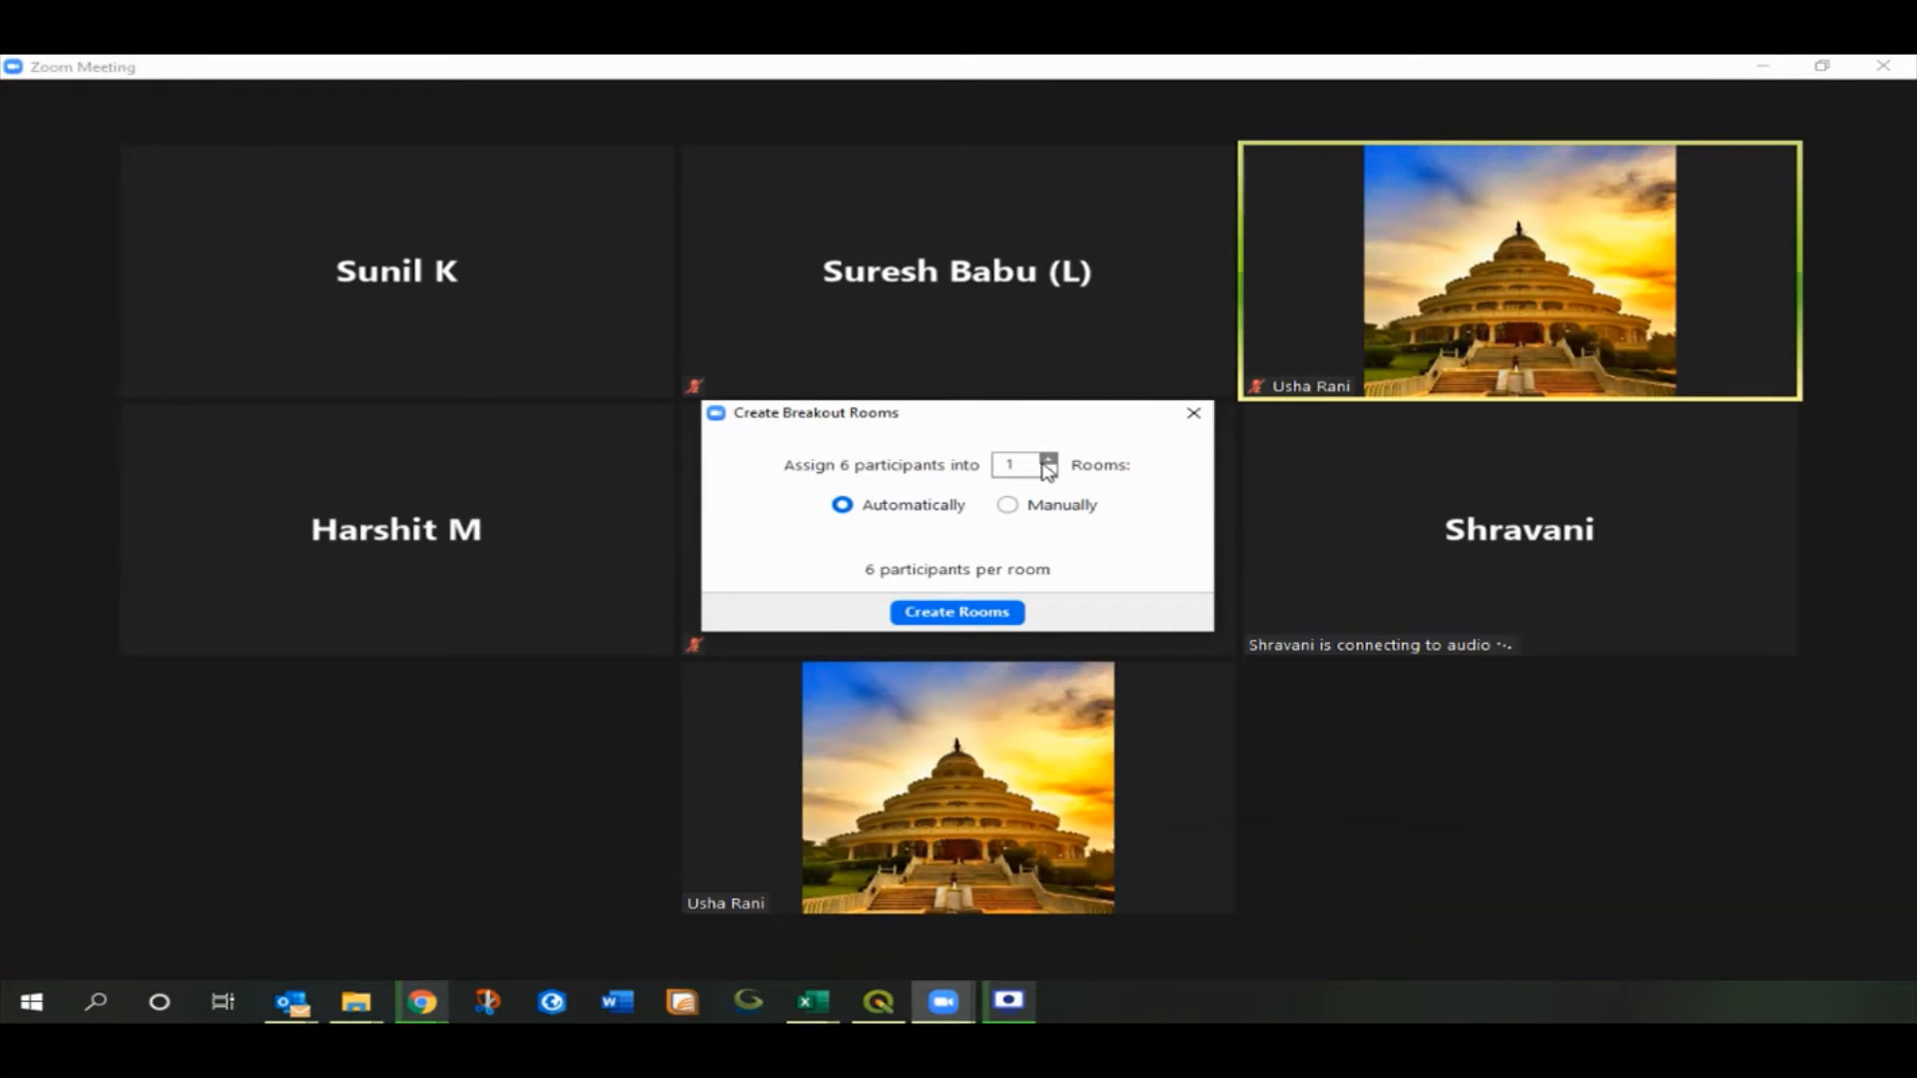
click(1047, 460)
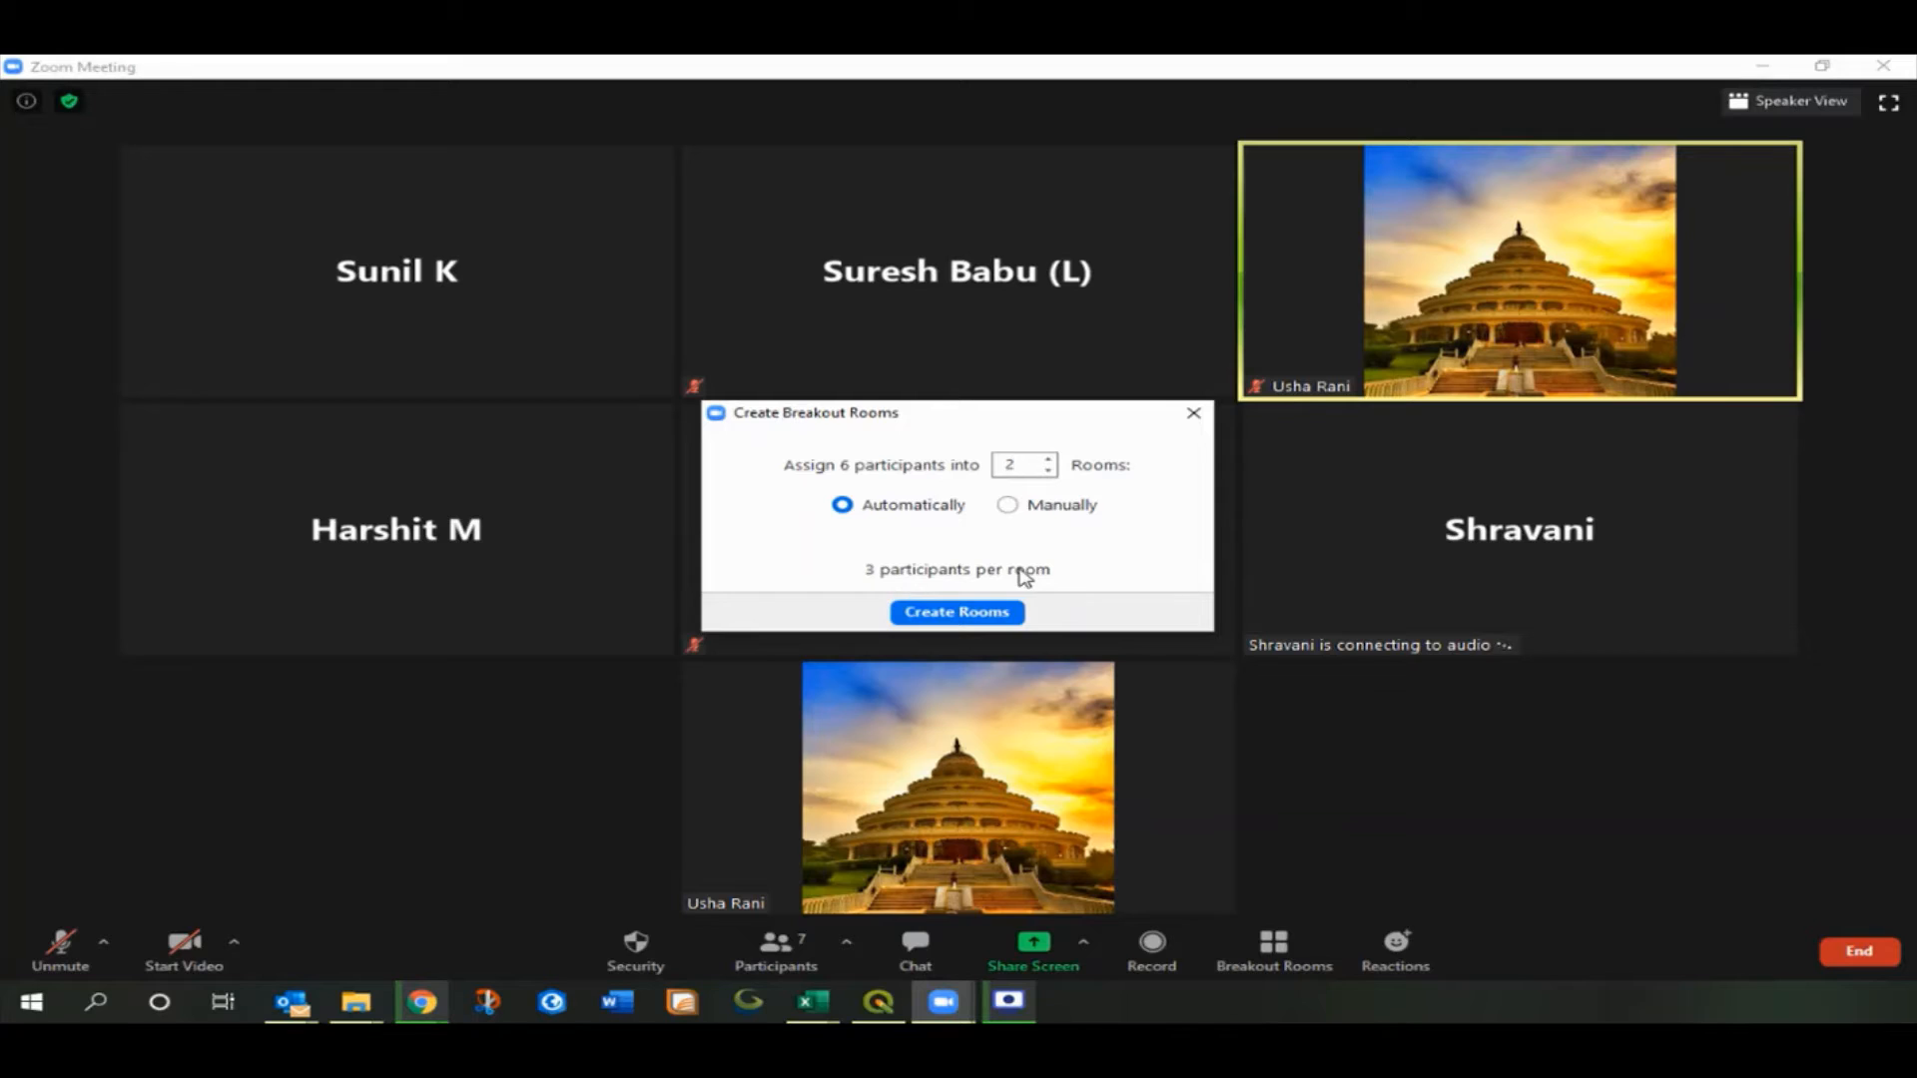
click(1051, 460)
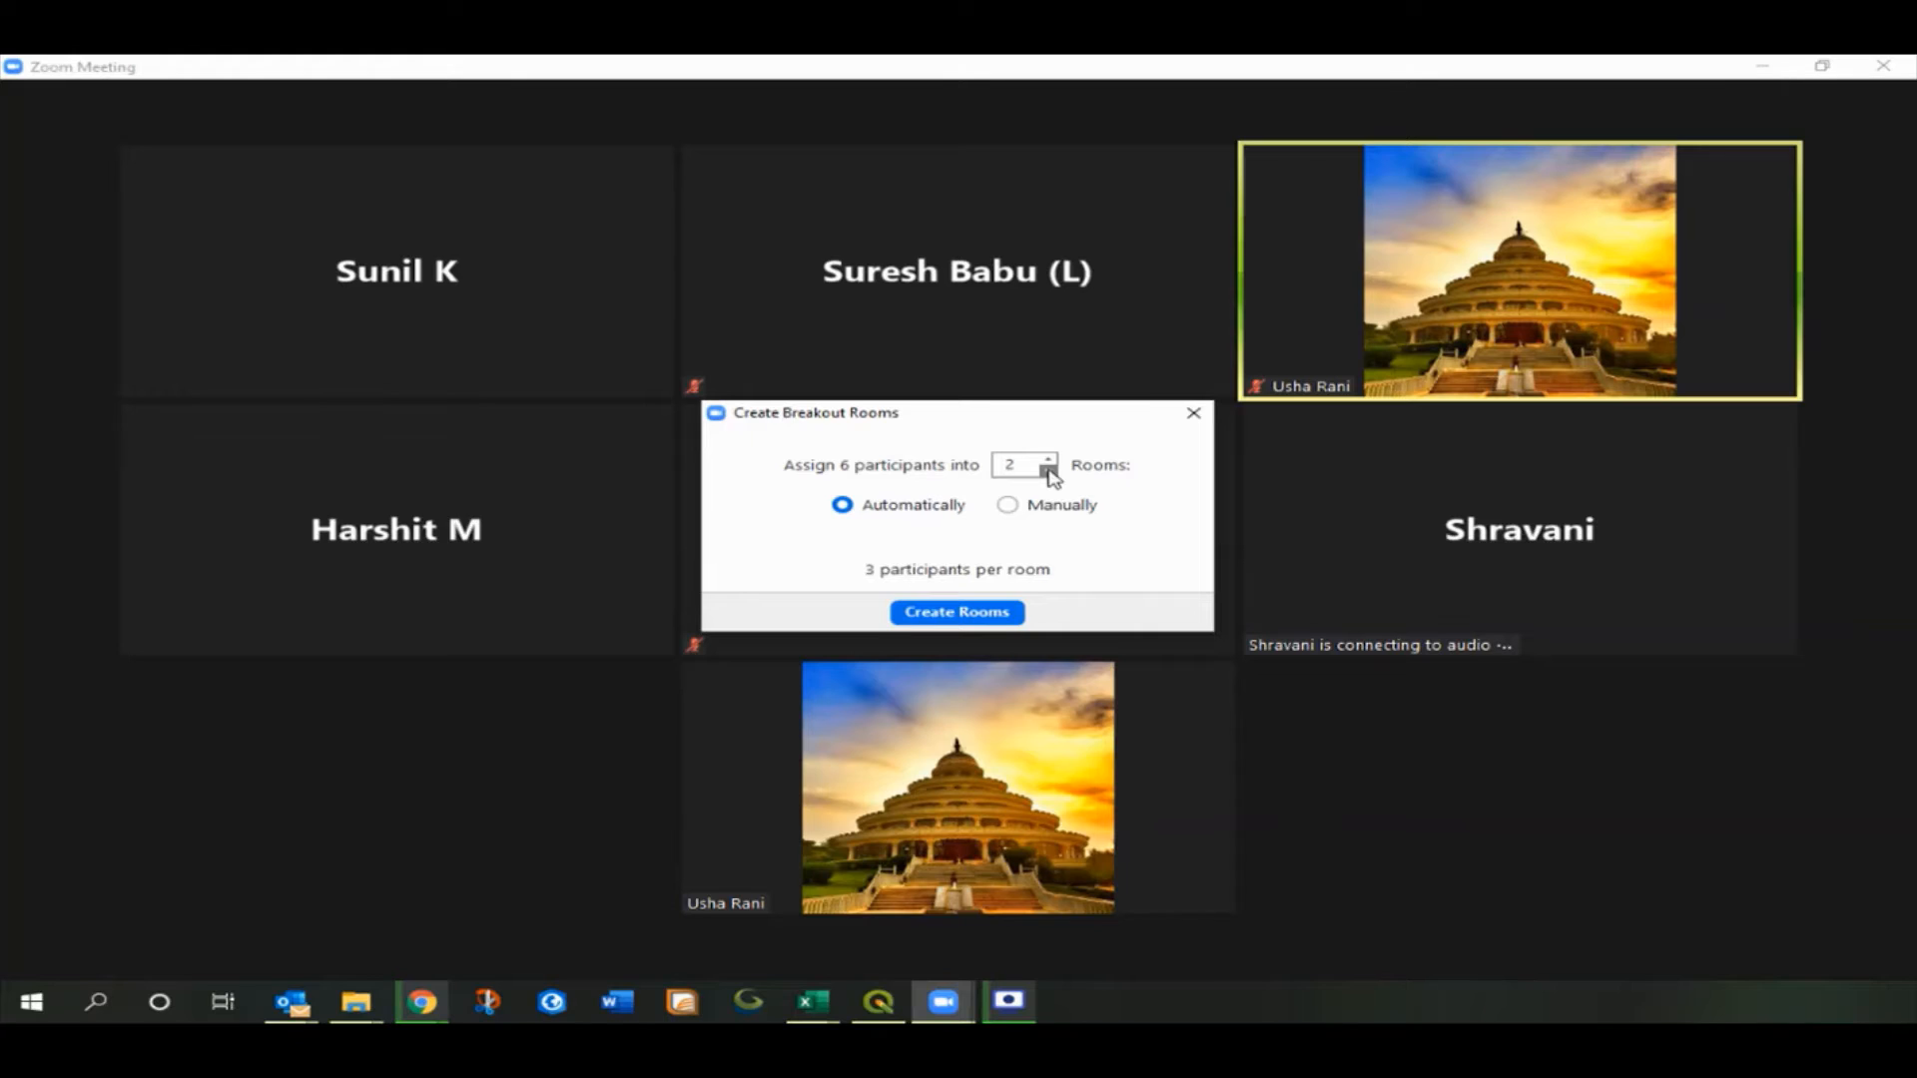
click(1010, 507)
click(968, 615)
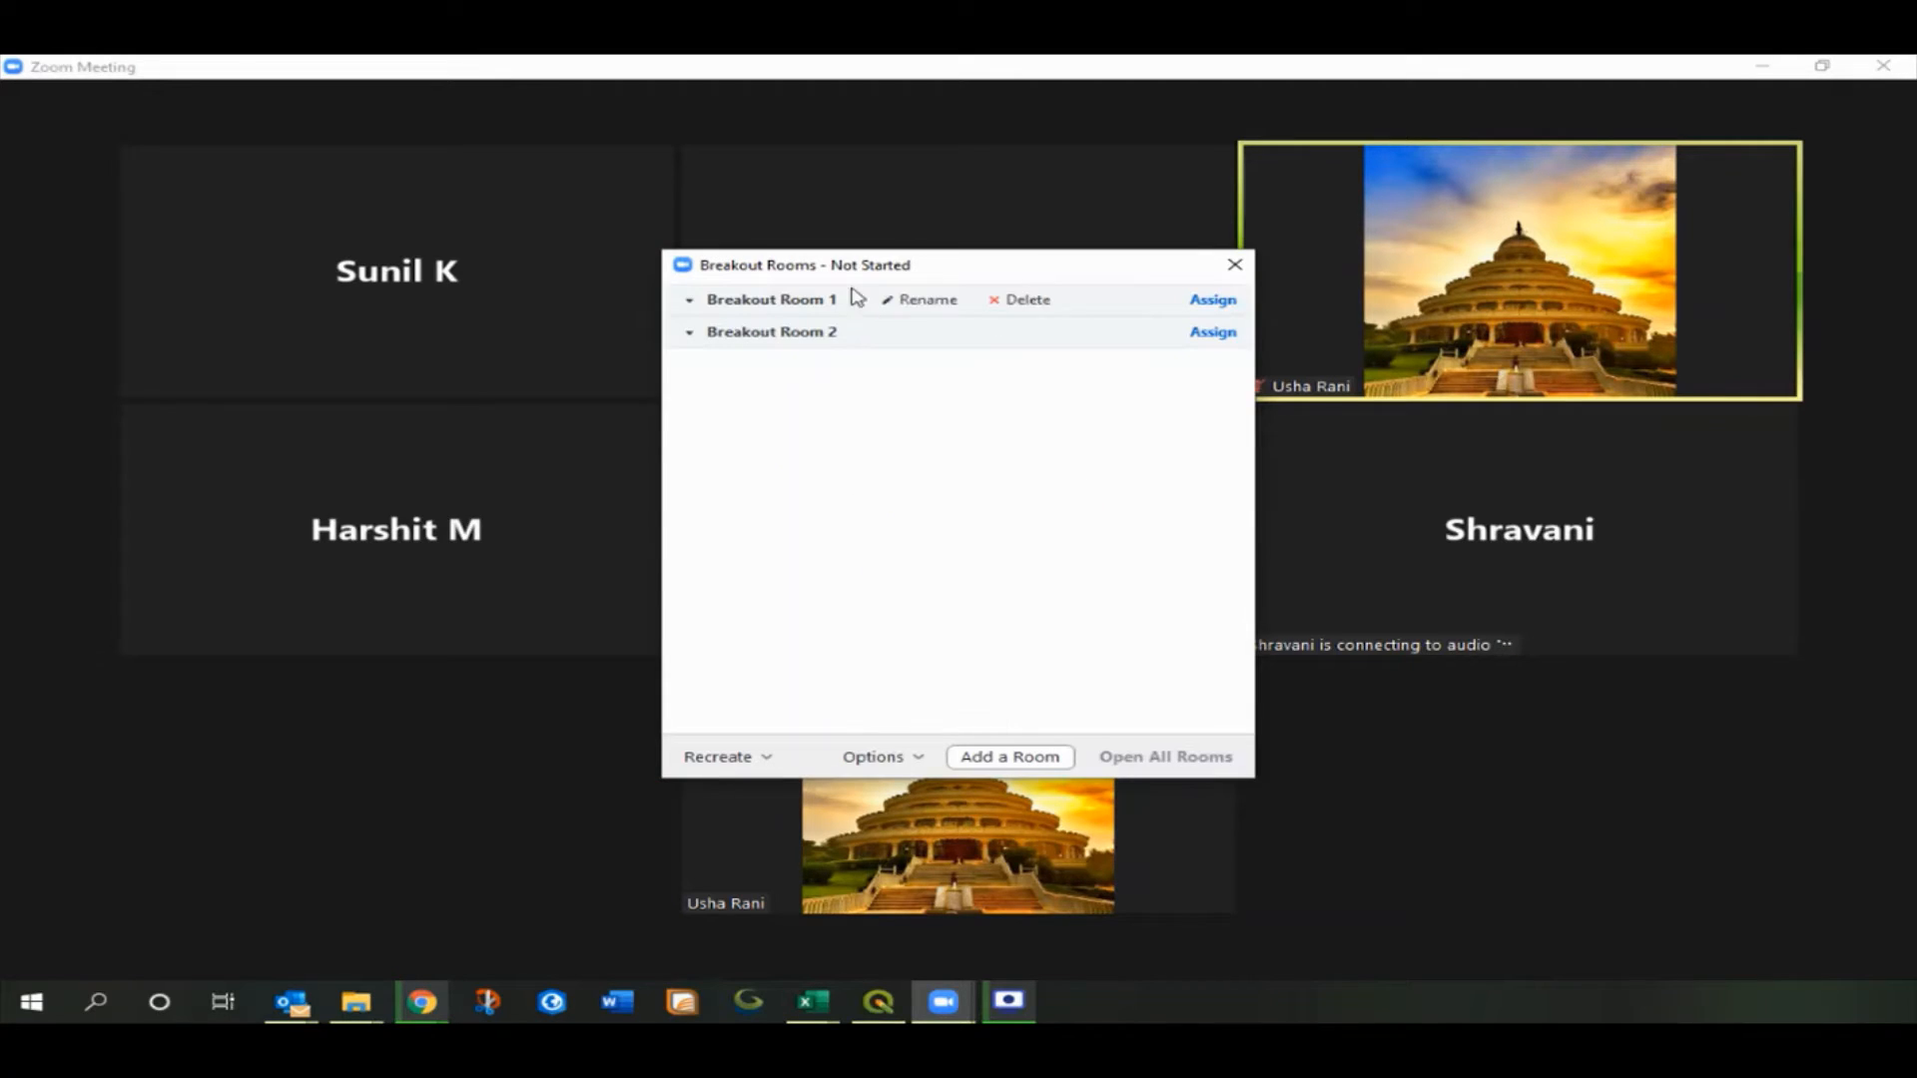
Rename the first breakout room as Room 1.
mouse_move(785, 340)
mouse_move(796, 303)
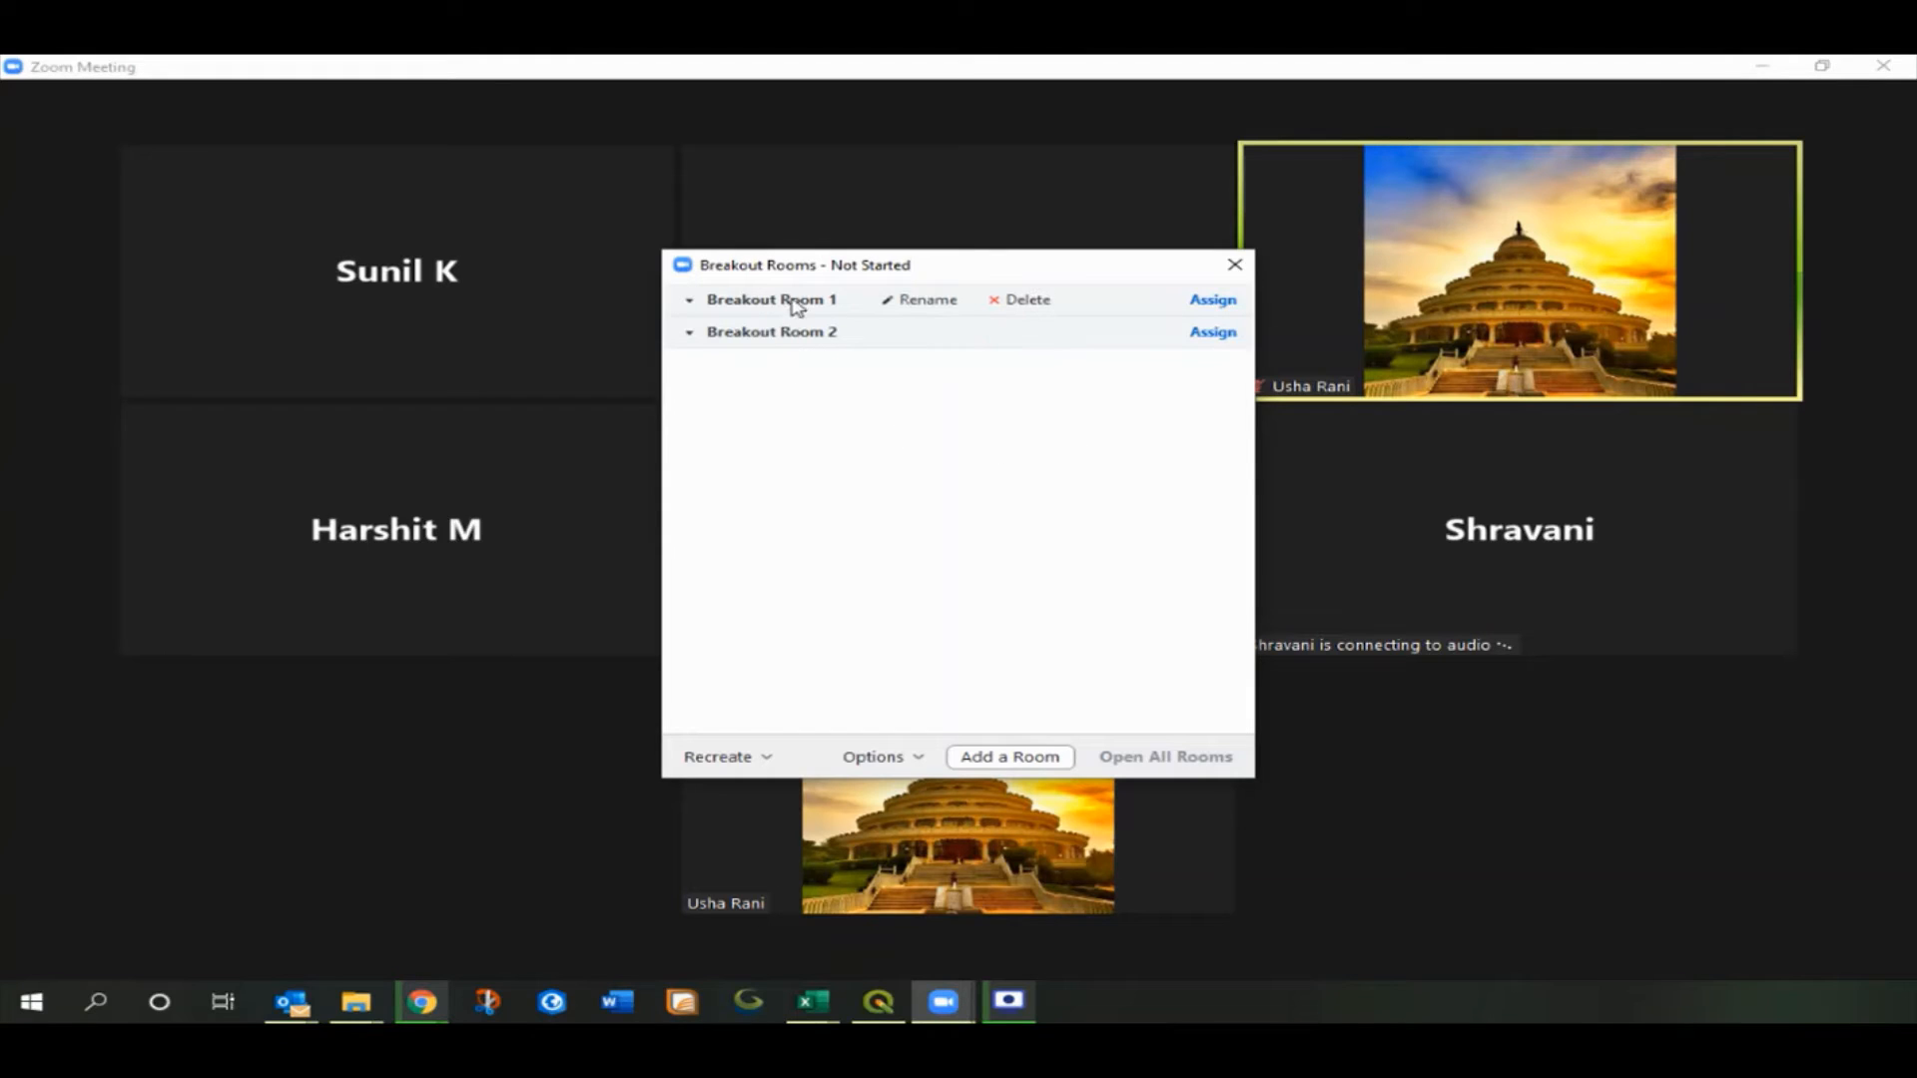
click(924, 302)
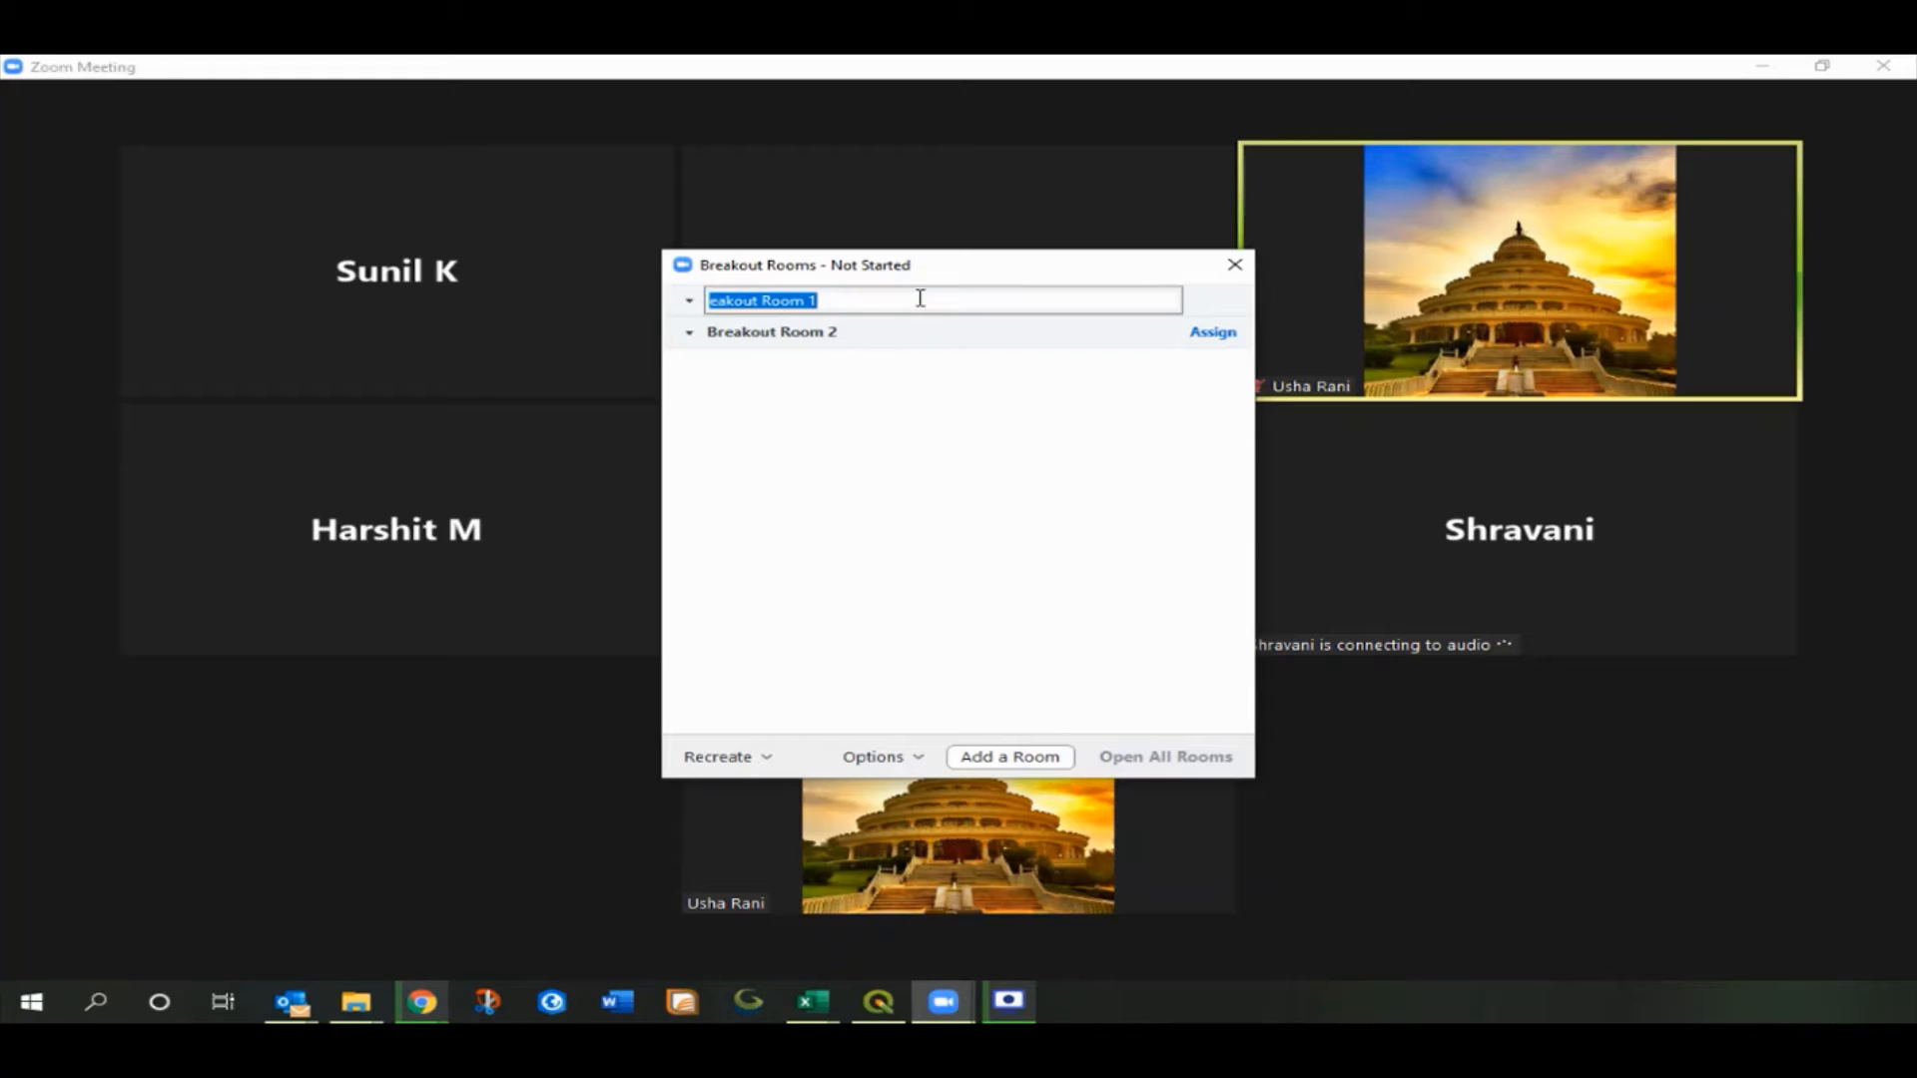
text(Room)
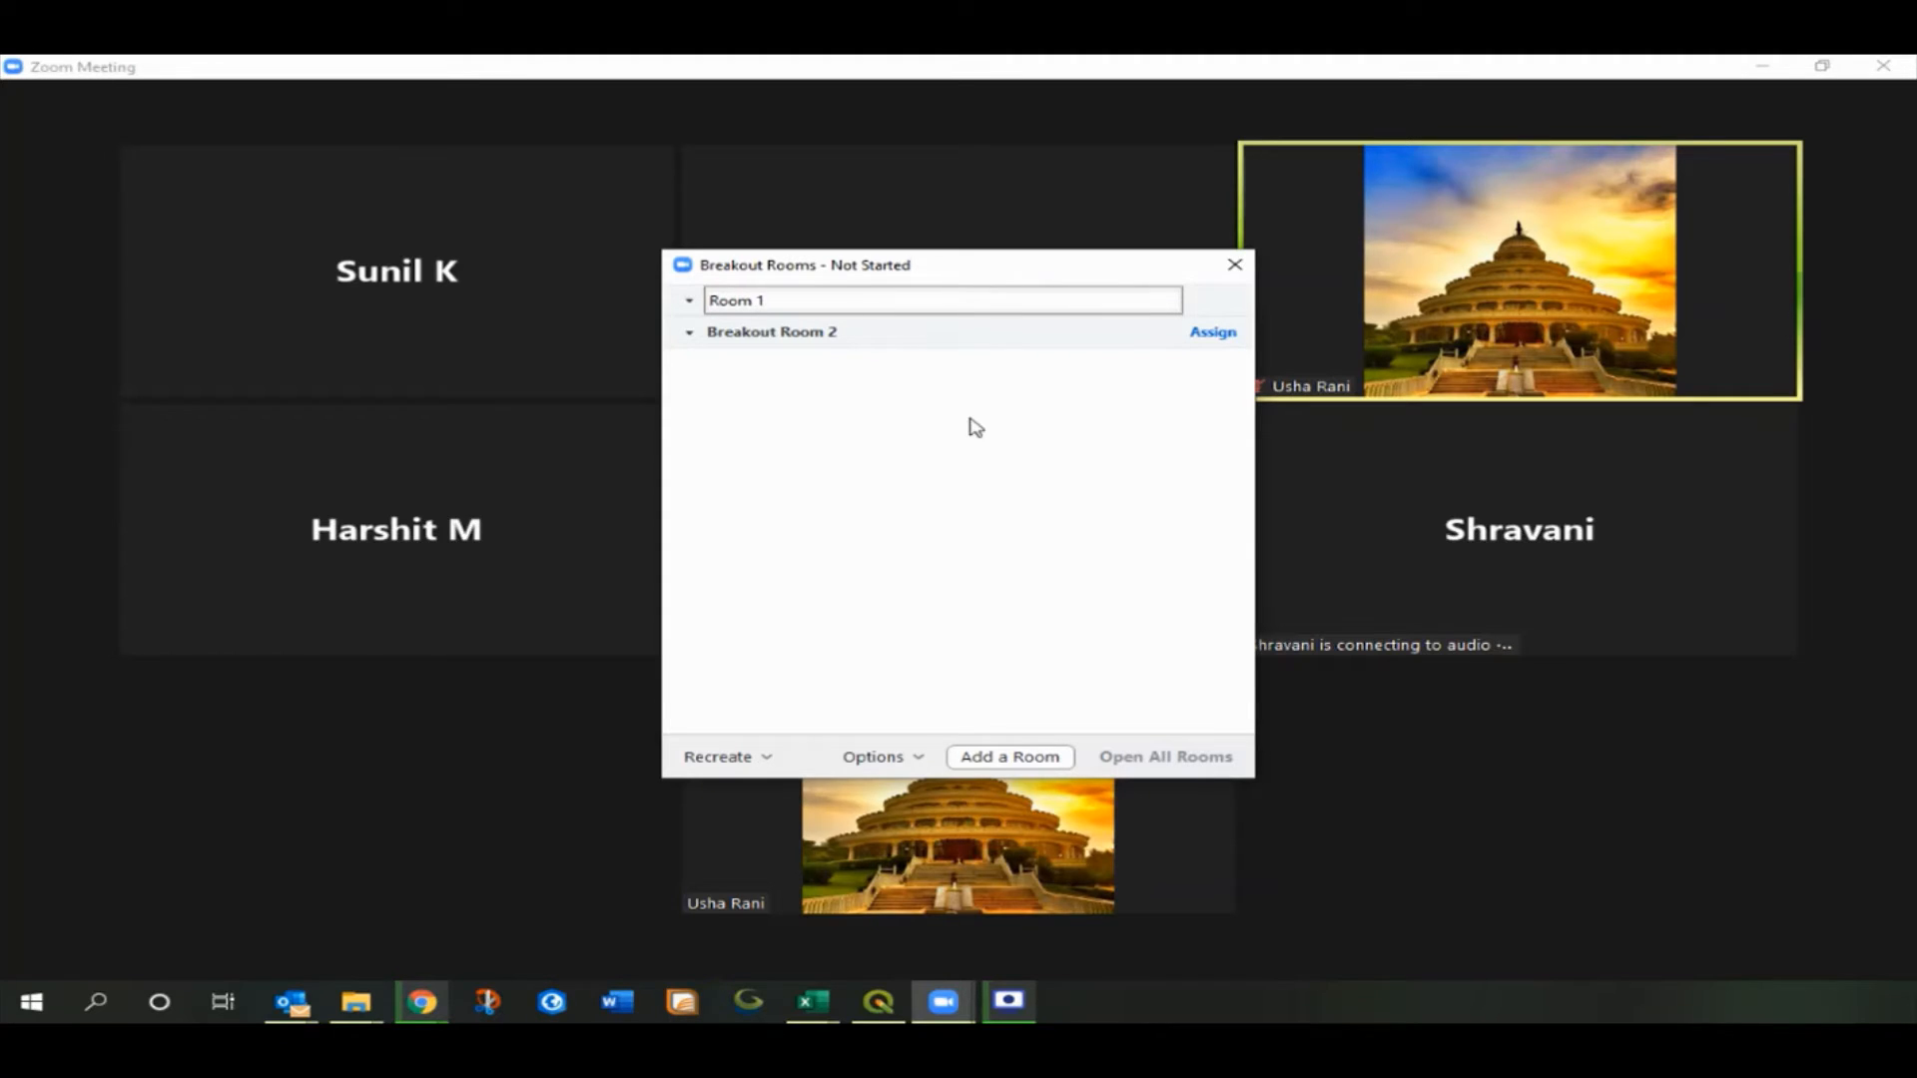
key(Return)
Rename the second breakout room as Advance Room.
click(902, 330)
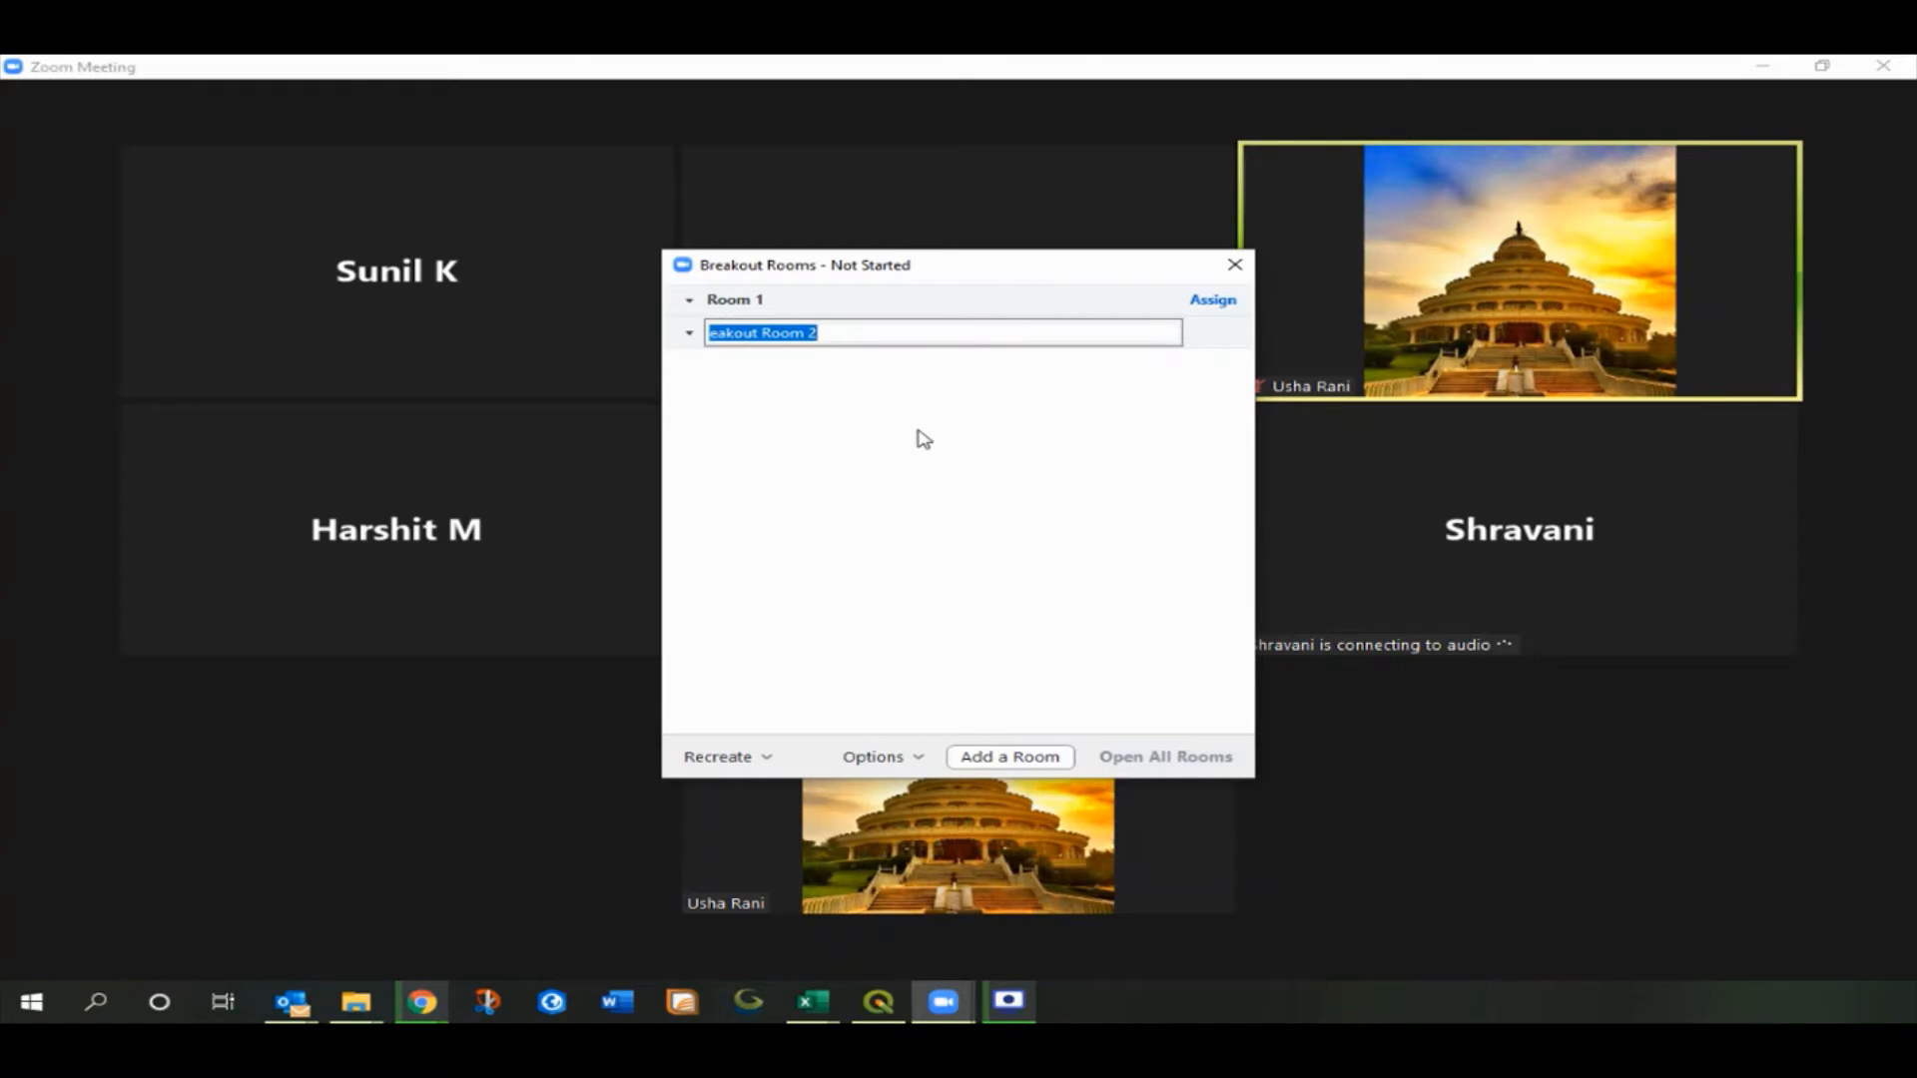
text(Advance R)
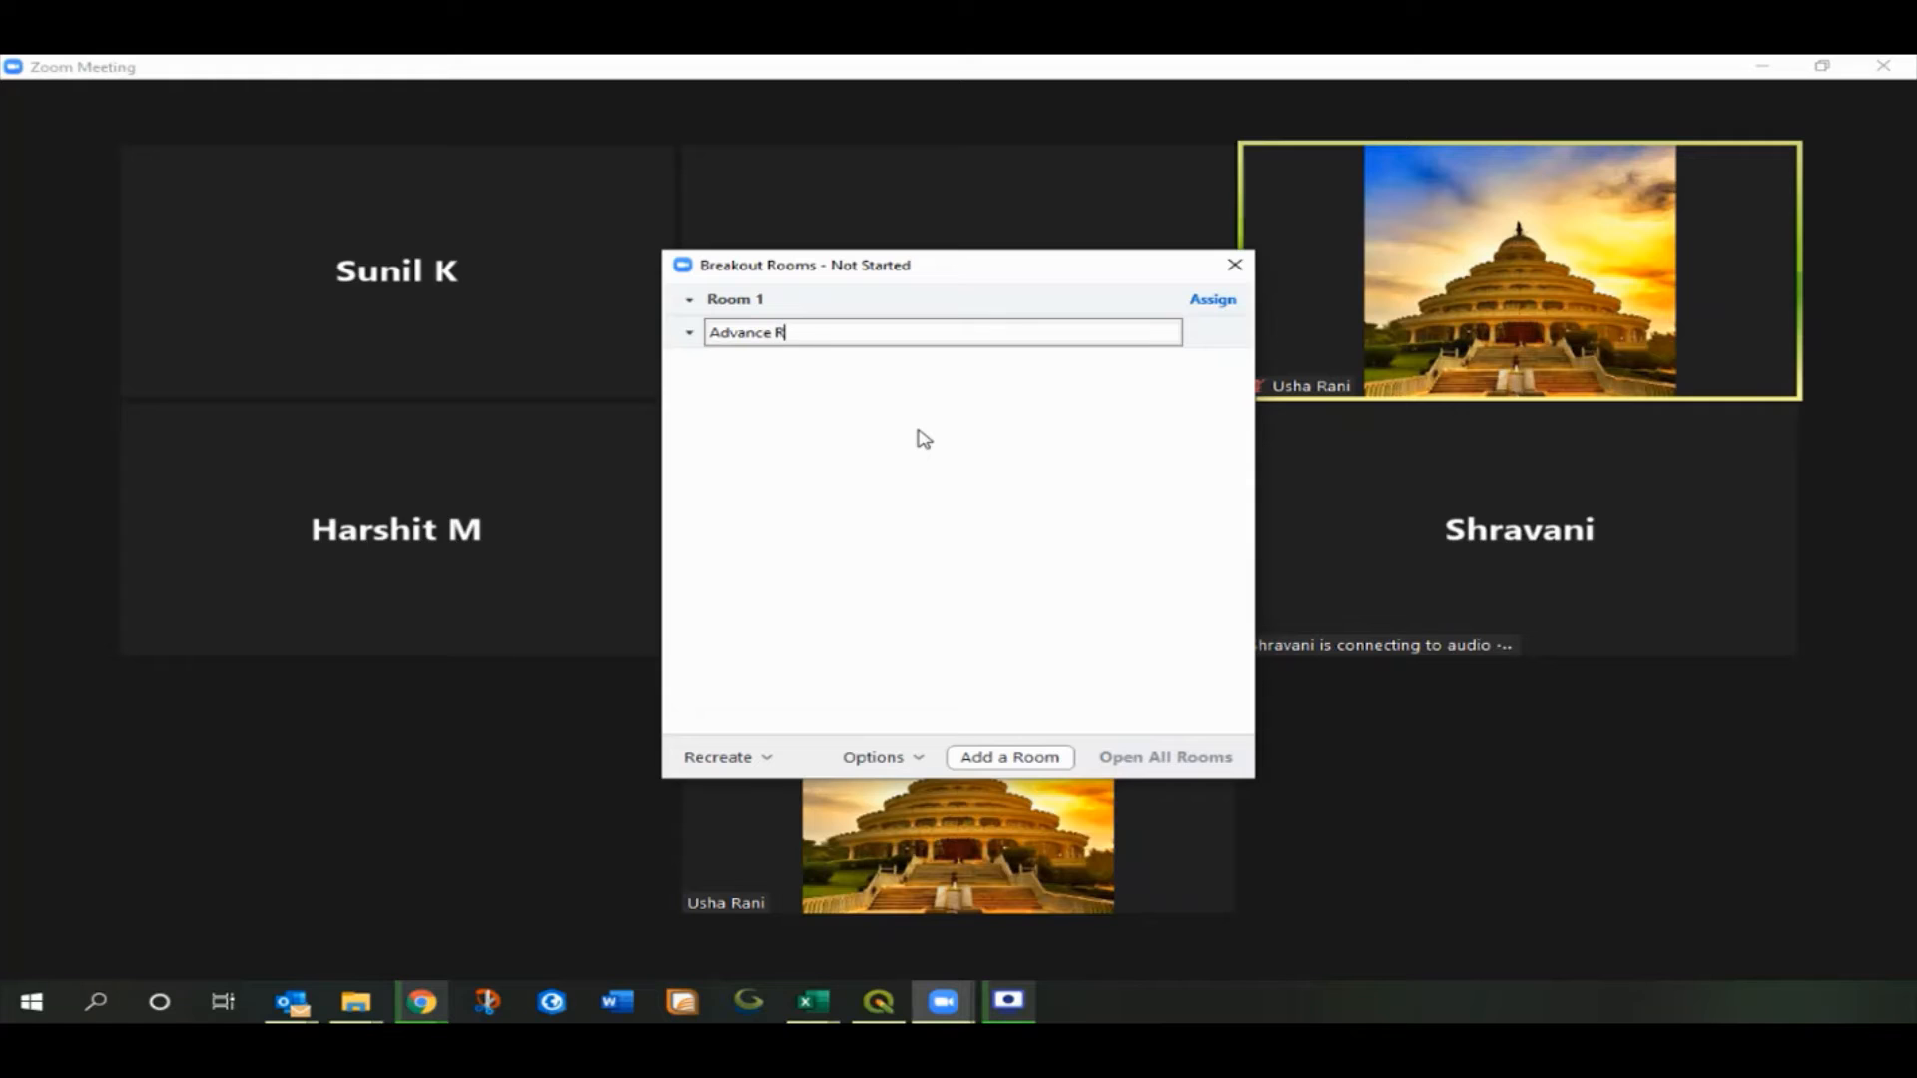
text(oom)
key(Return)
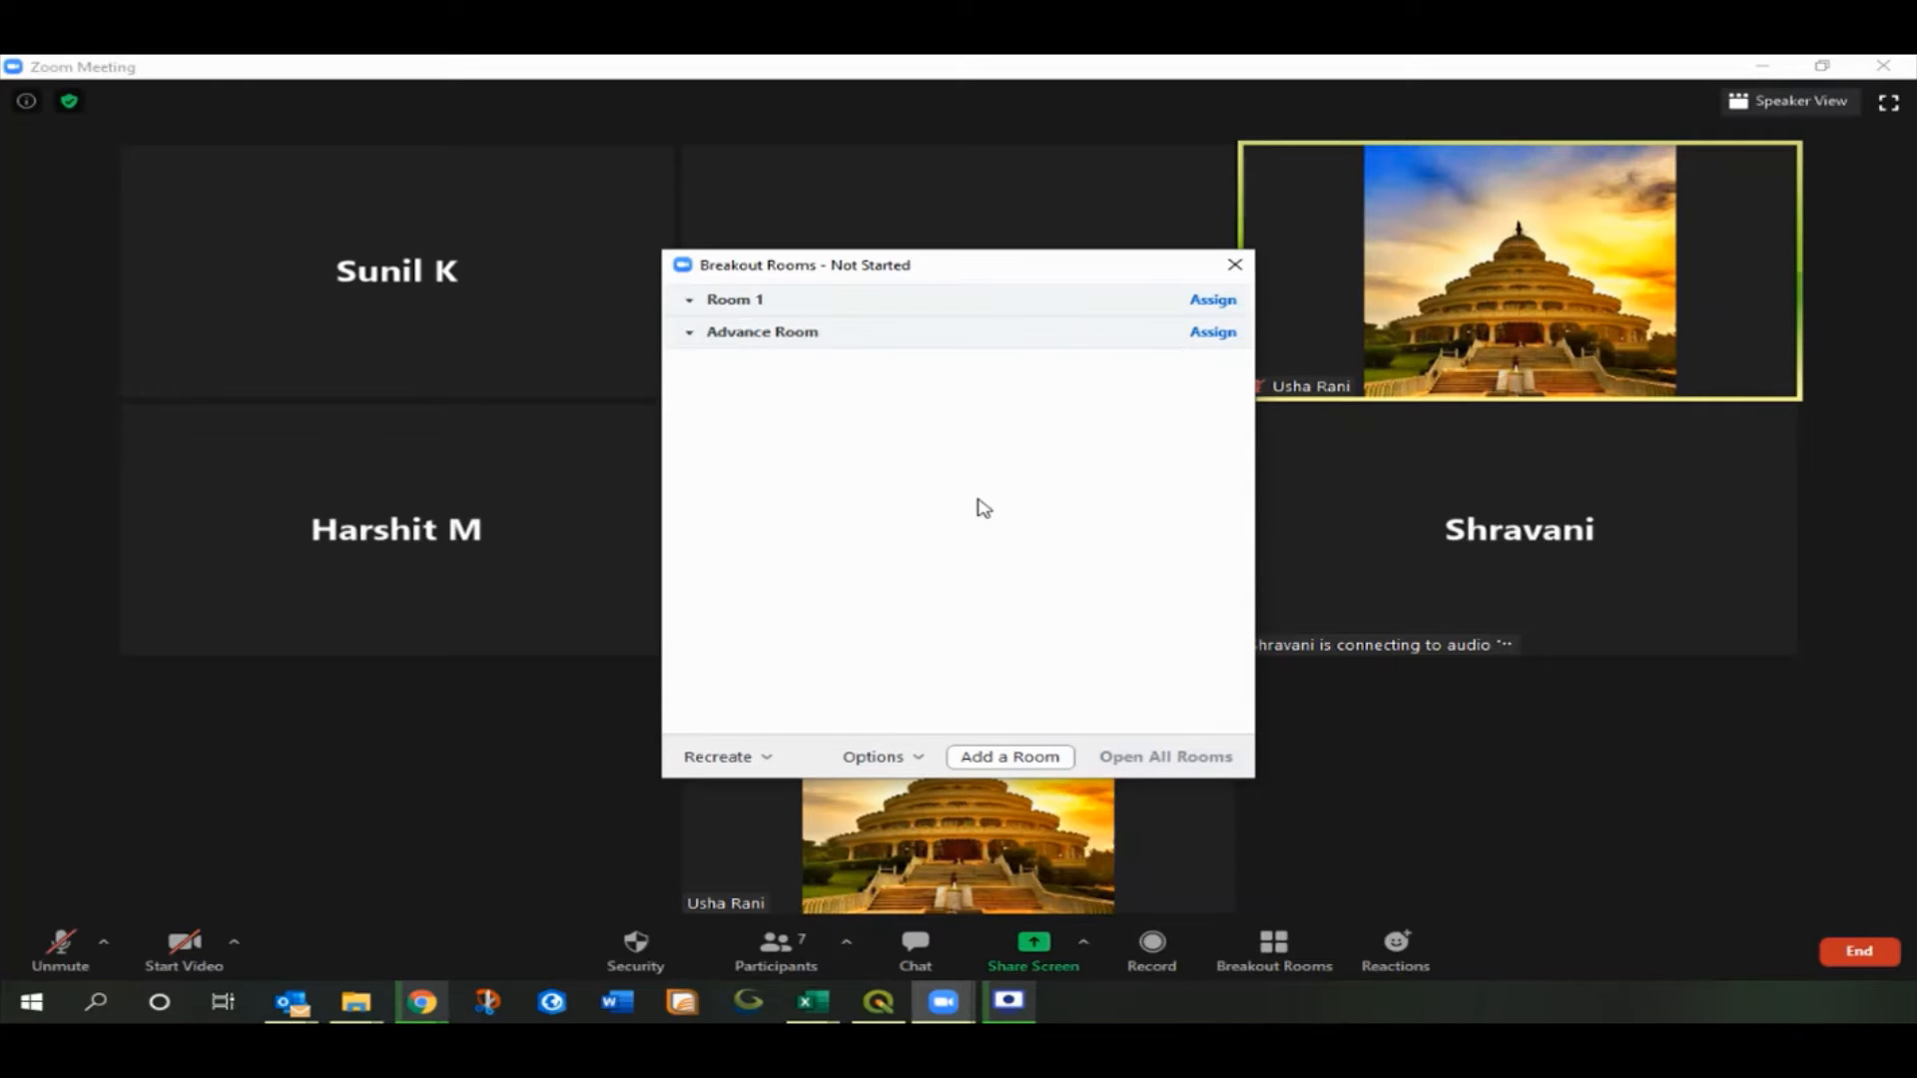
mouse_move(925, 332)
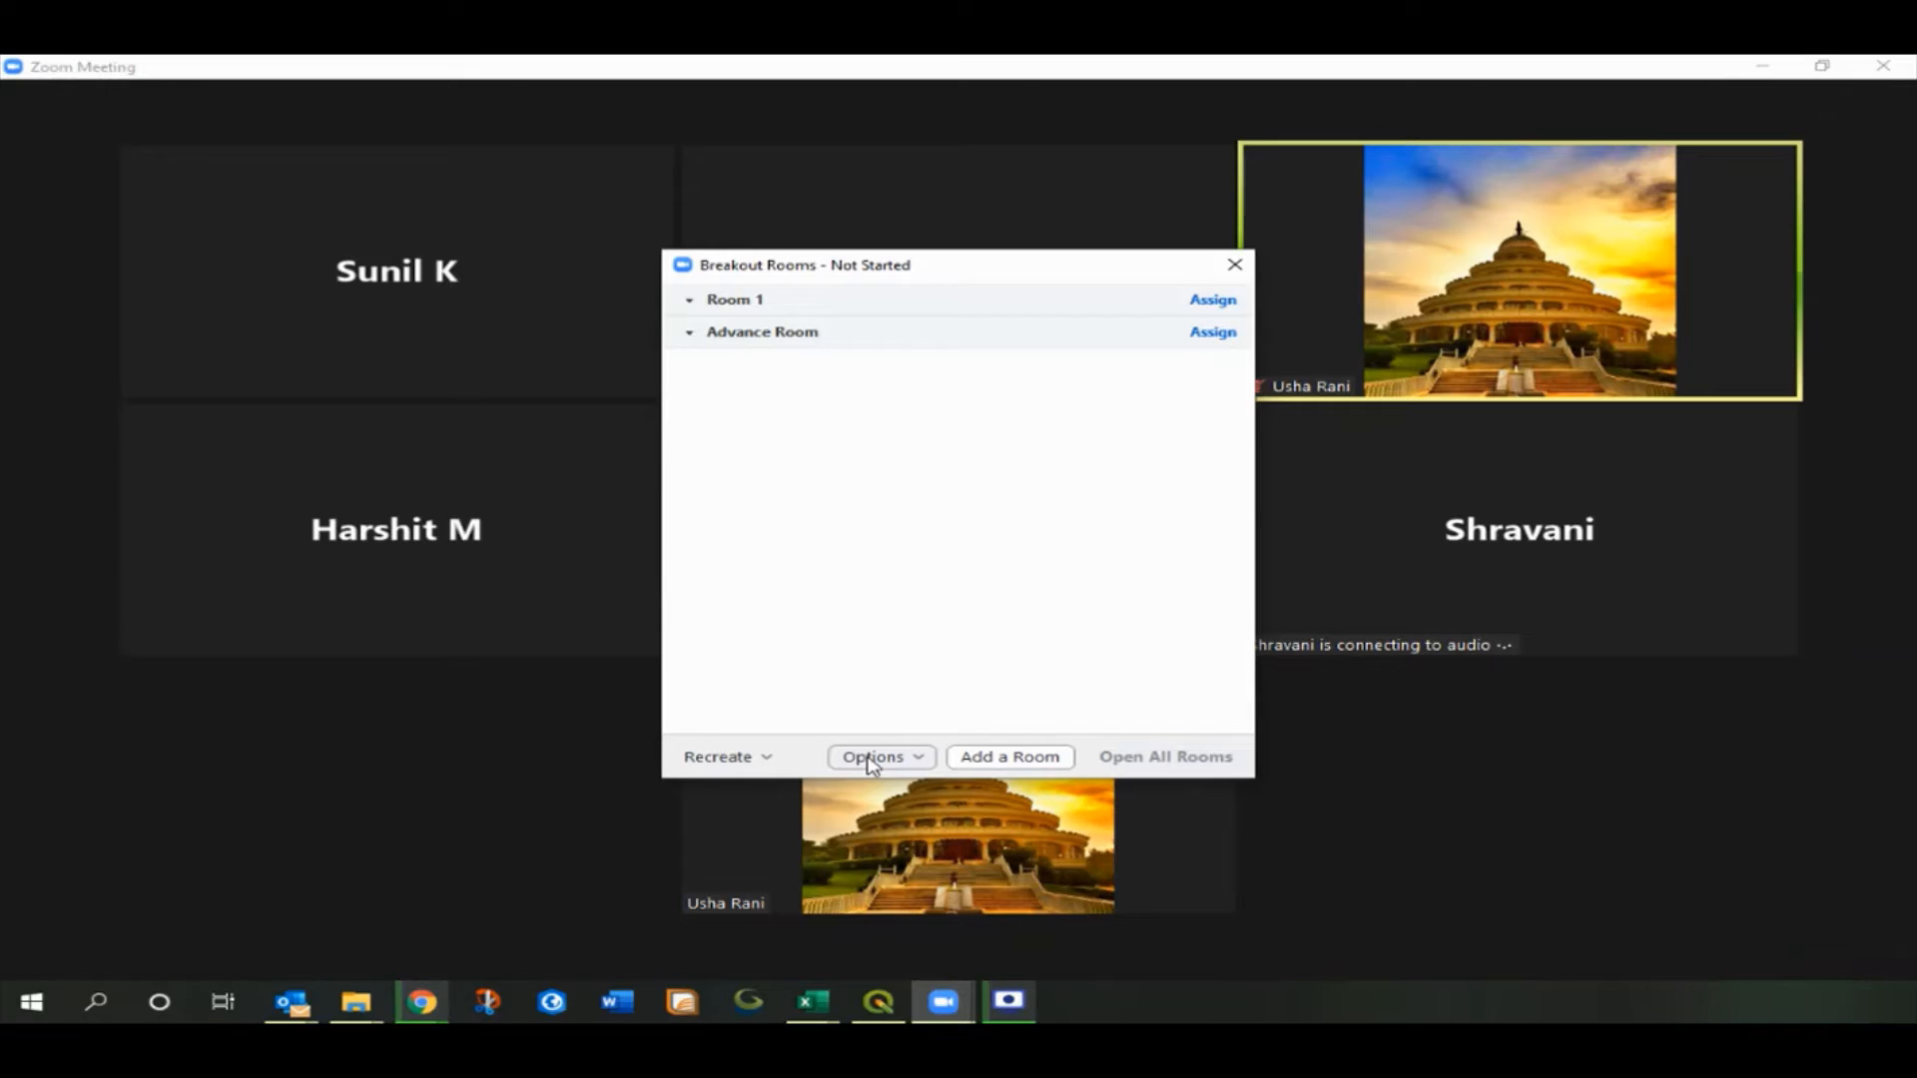
Set the breakout rooms to close automatically after 10 minutes and enable the notification for when the time is up.
click(871, 759)
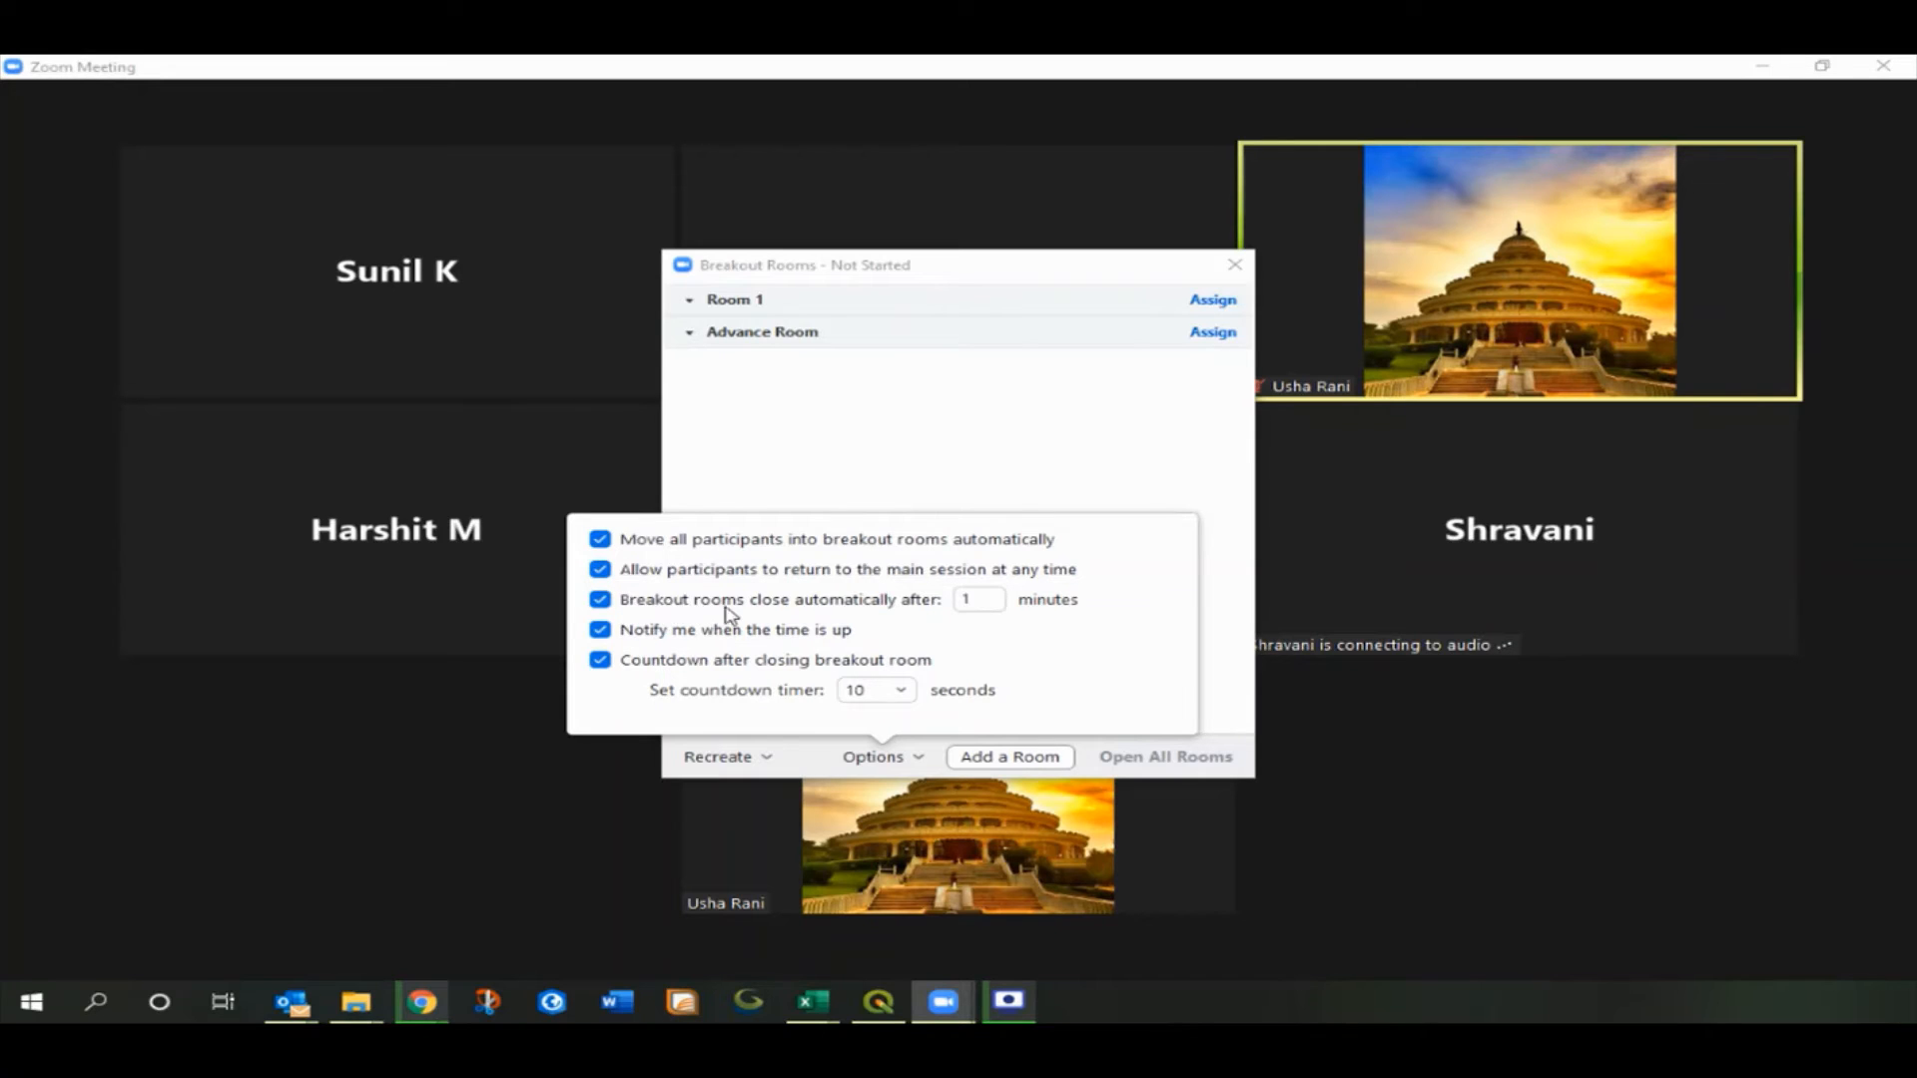
double_click(967, 599)
key(BackSpace)
key(BackSpace)
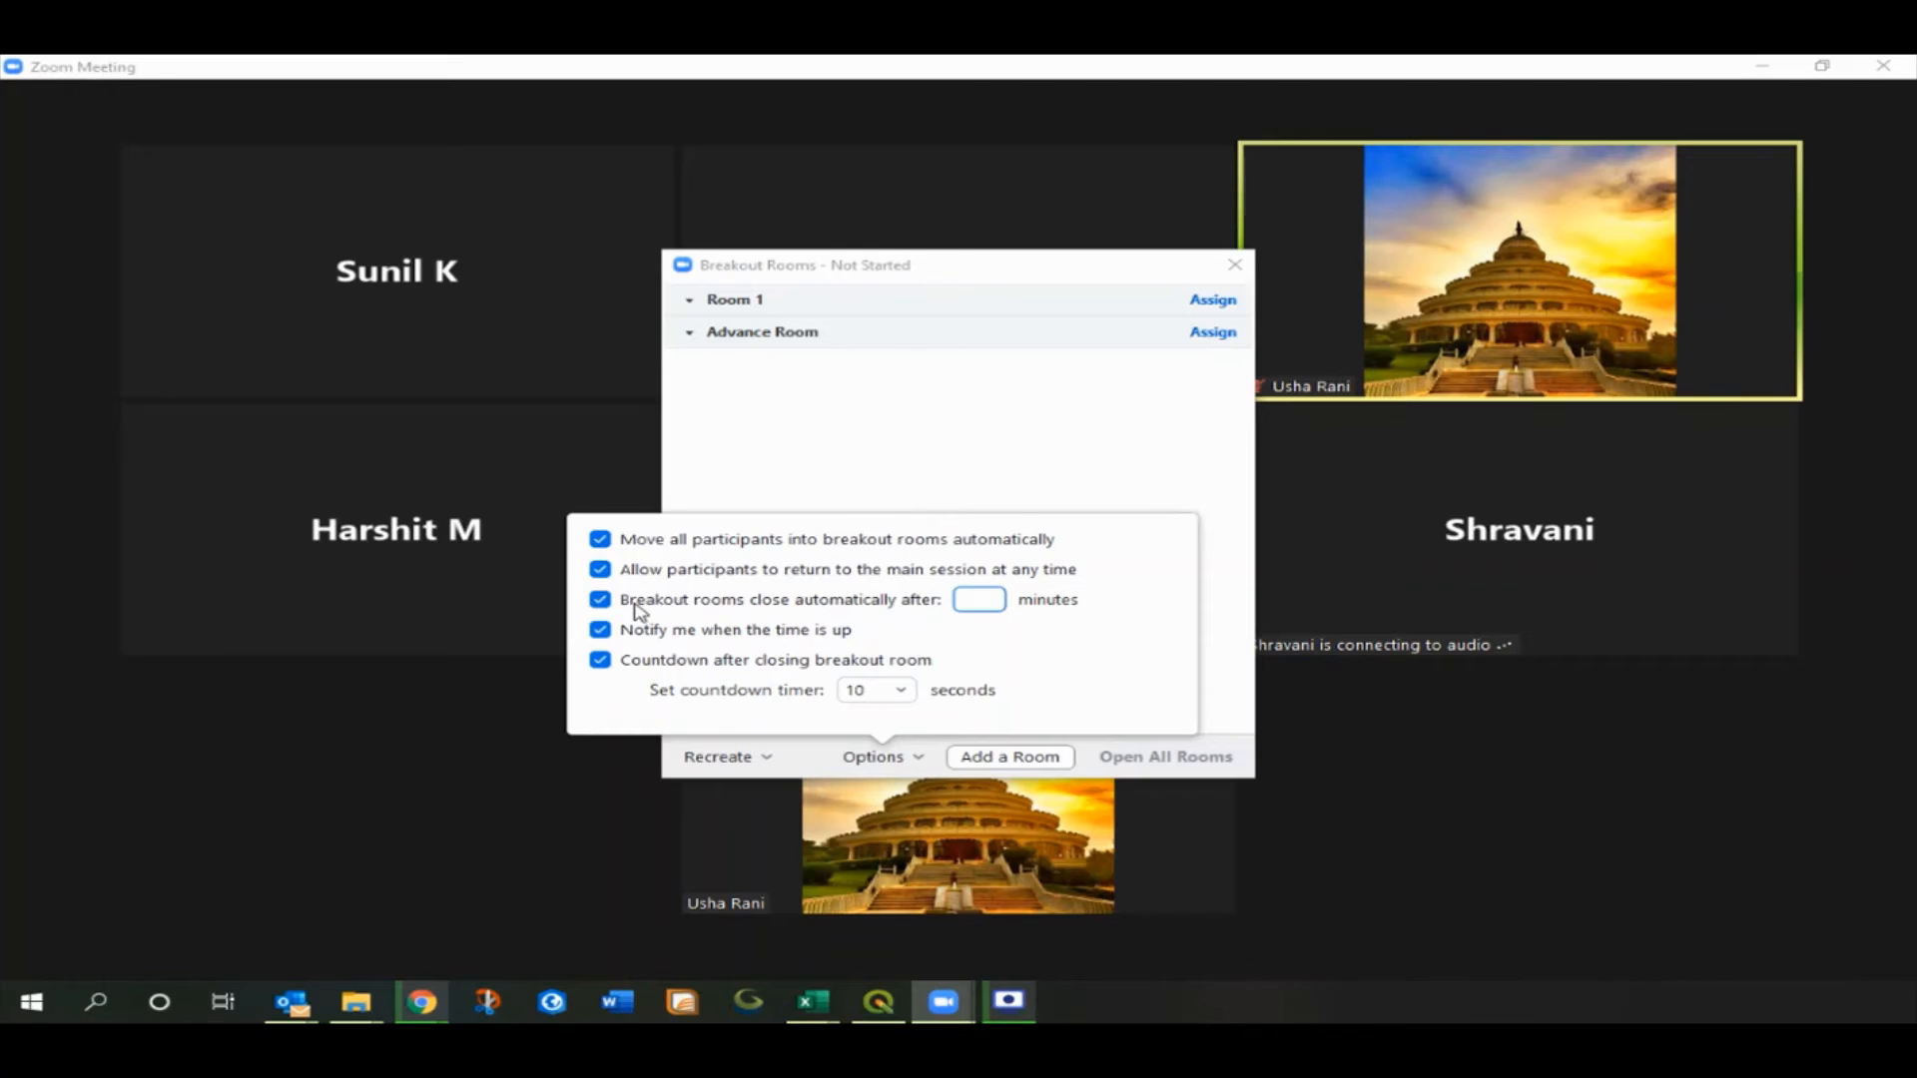
click(601, 599)
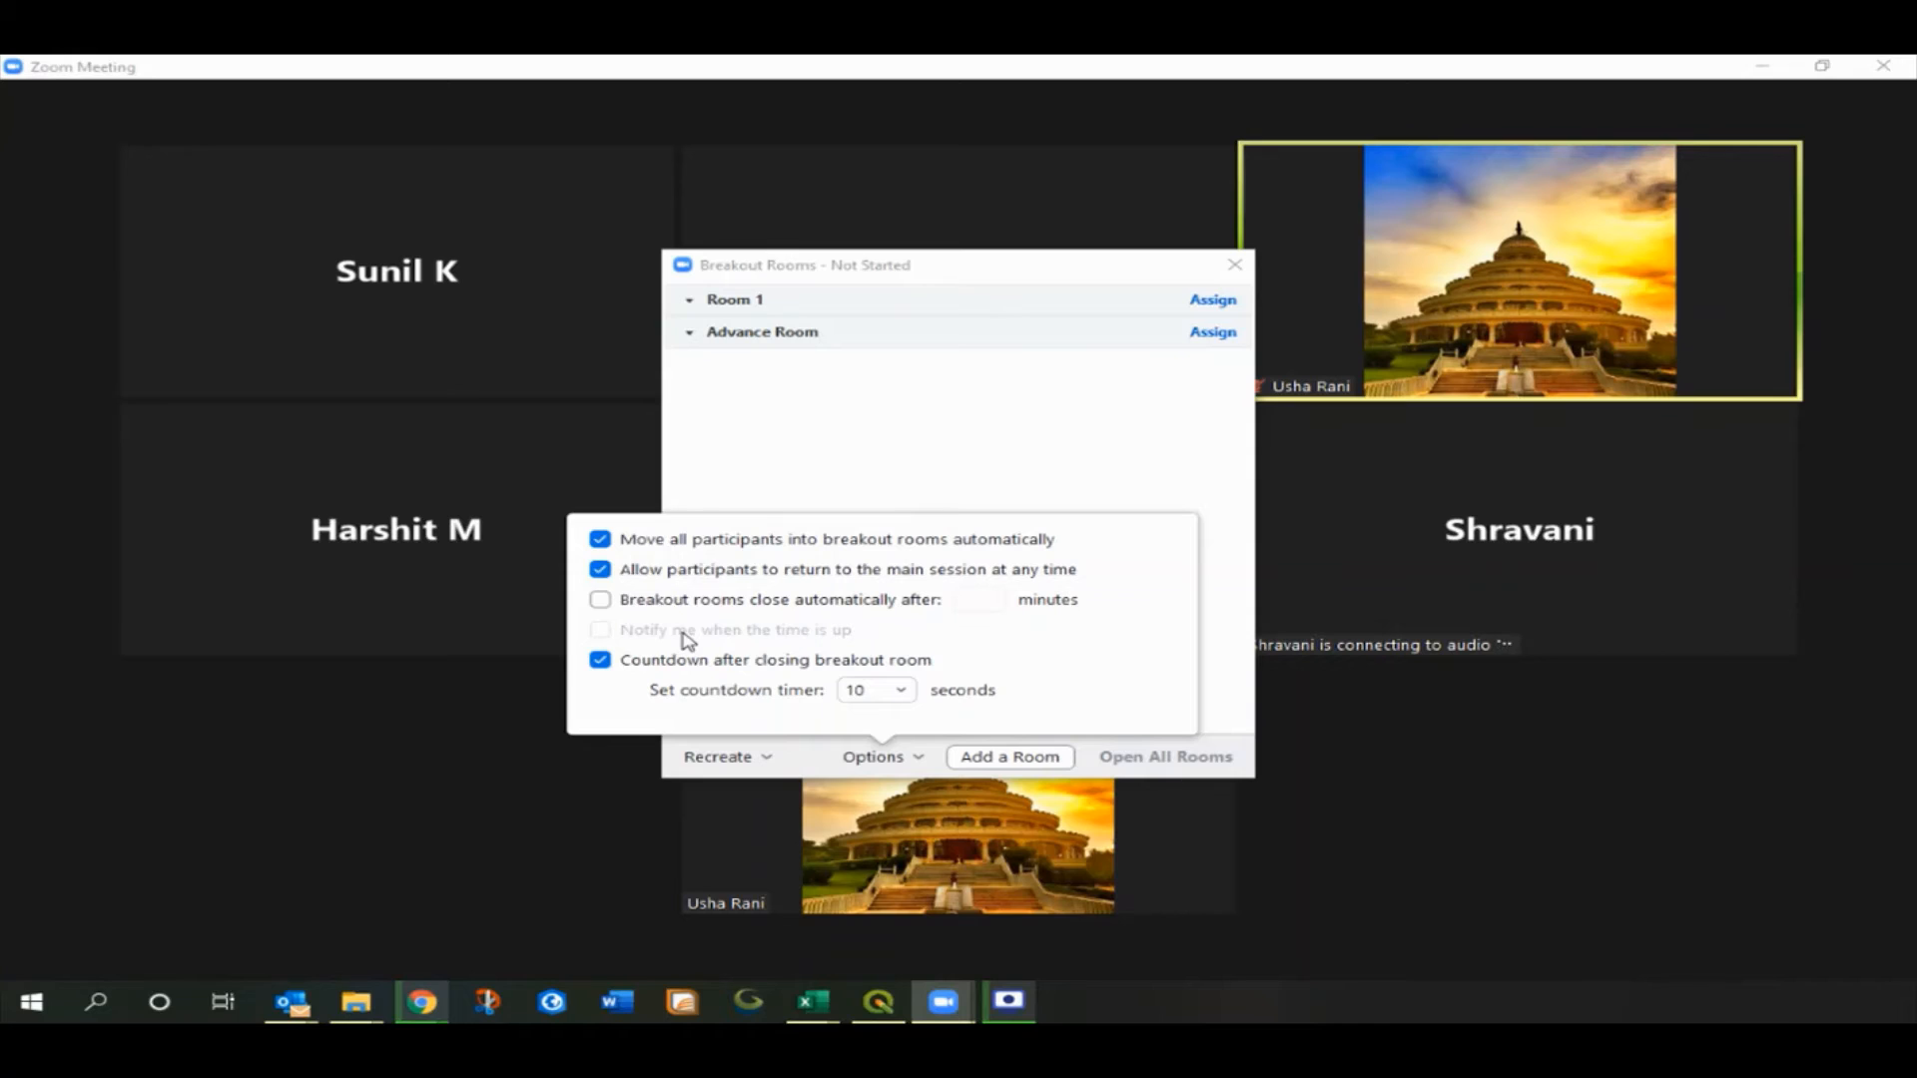
click(600, 599)
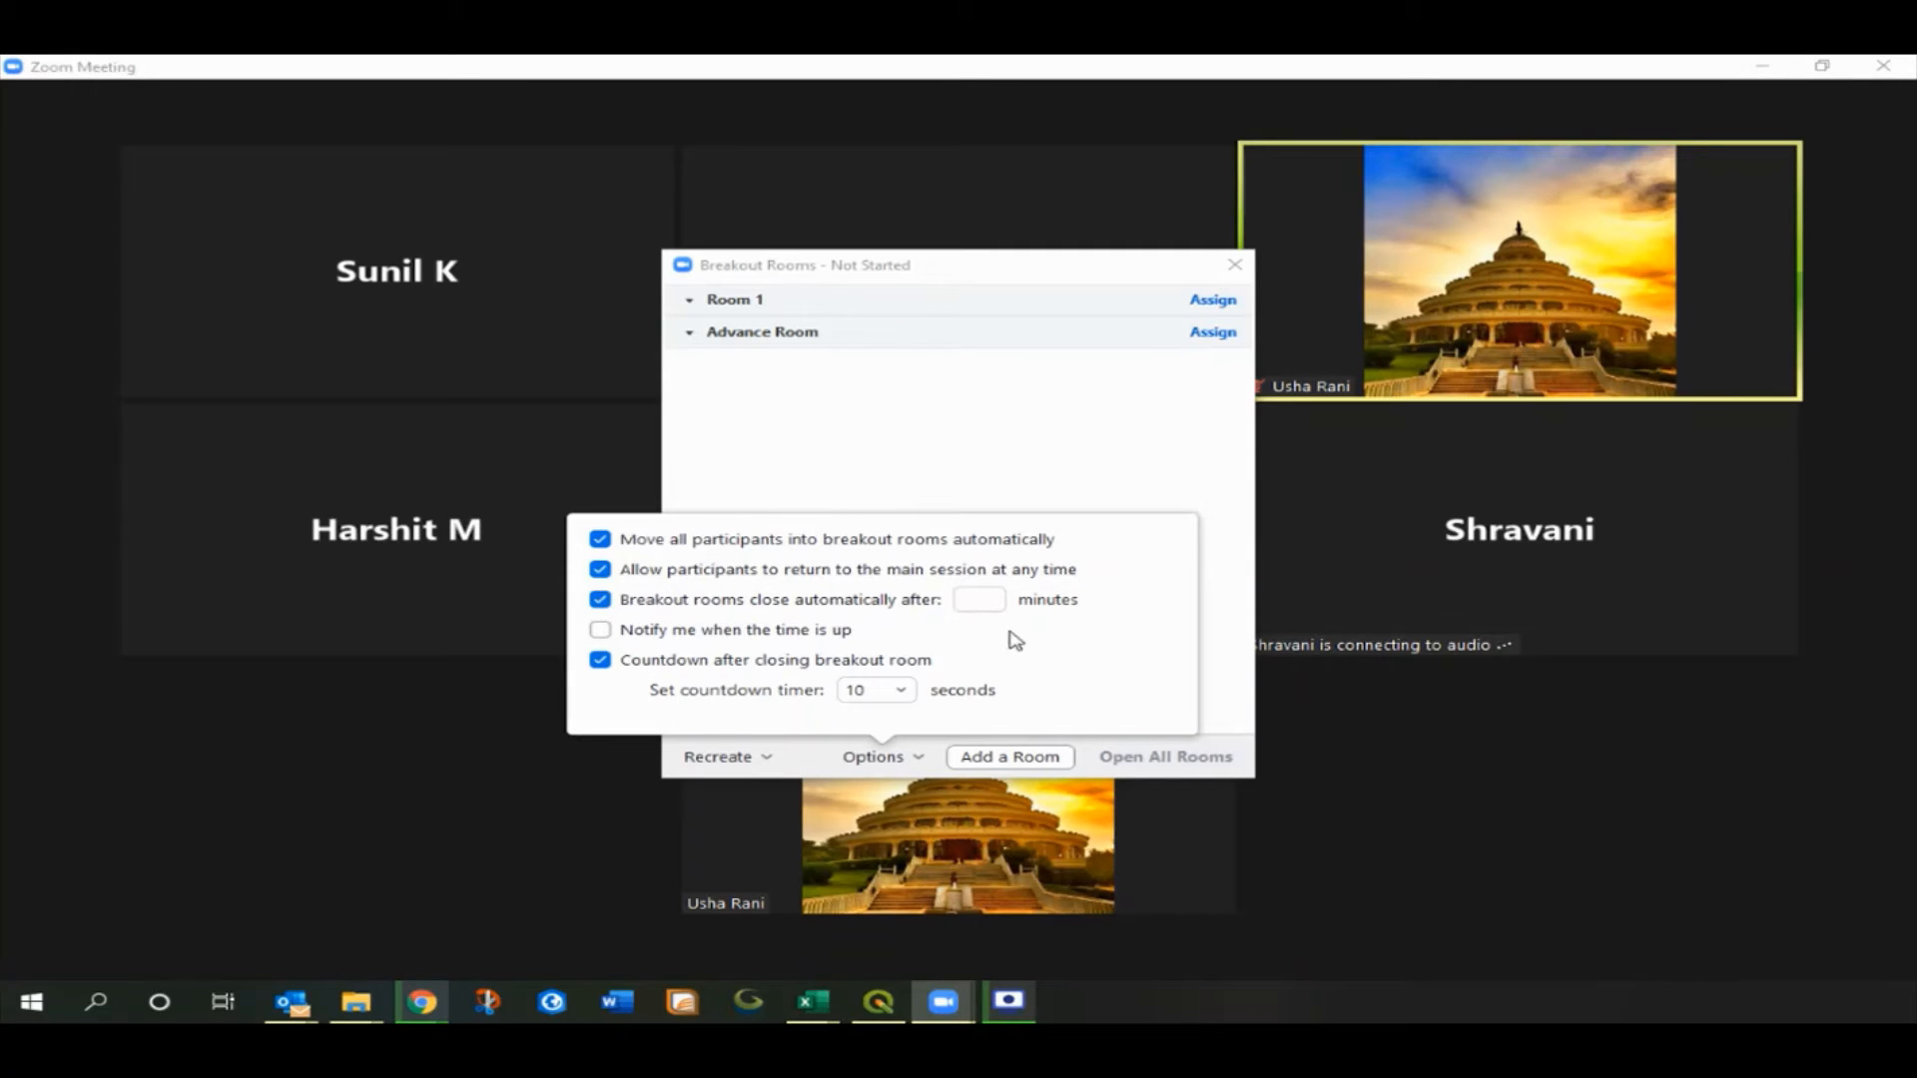
click(973, 600)
click(609, 631)
click(912, 471)
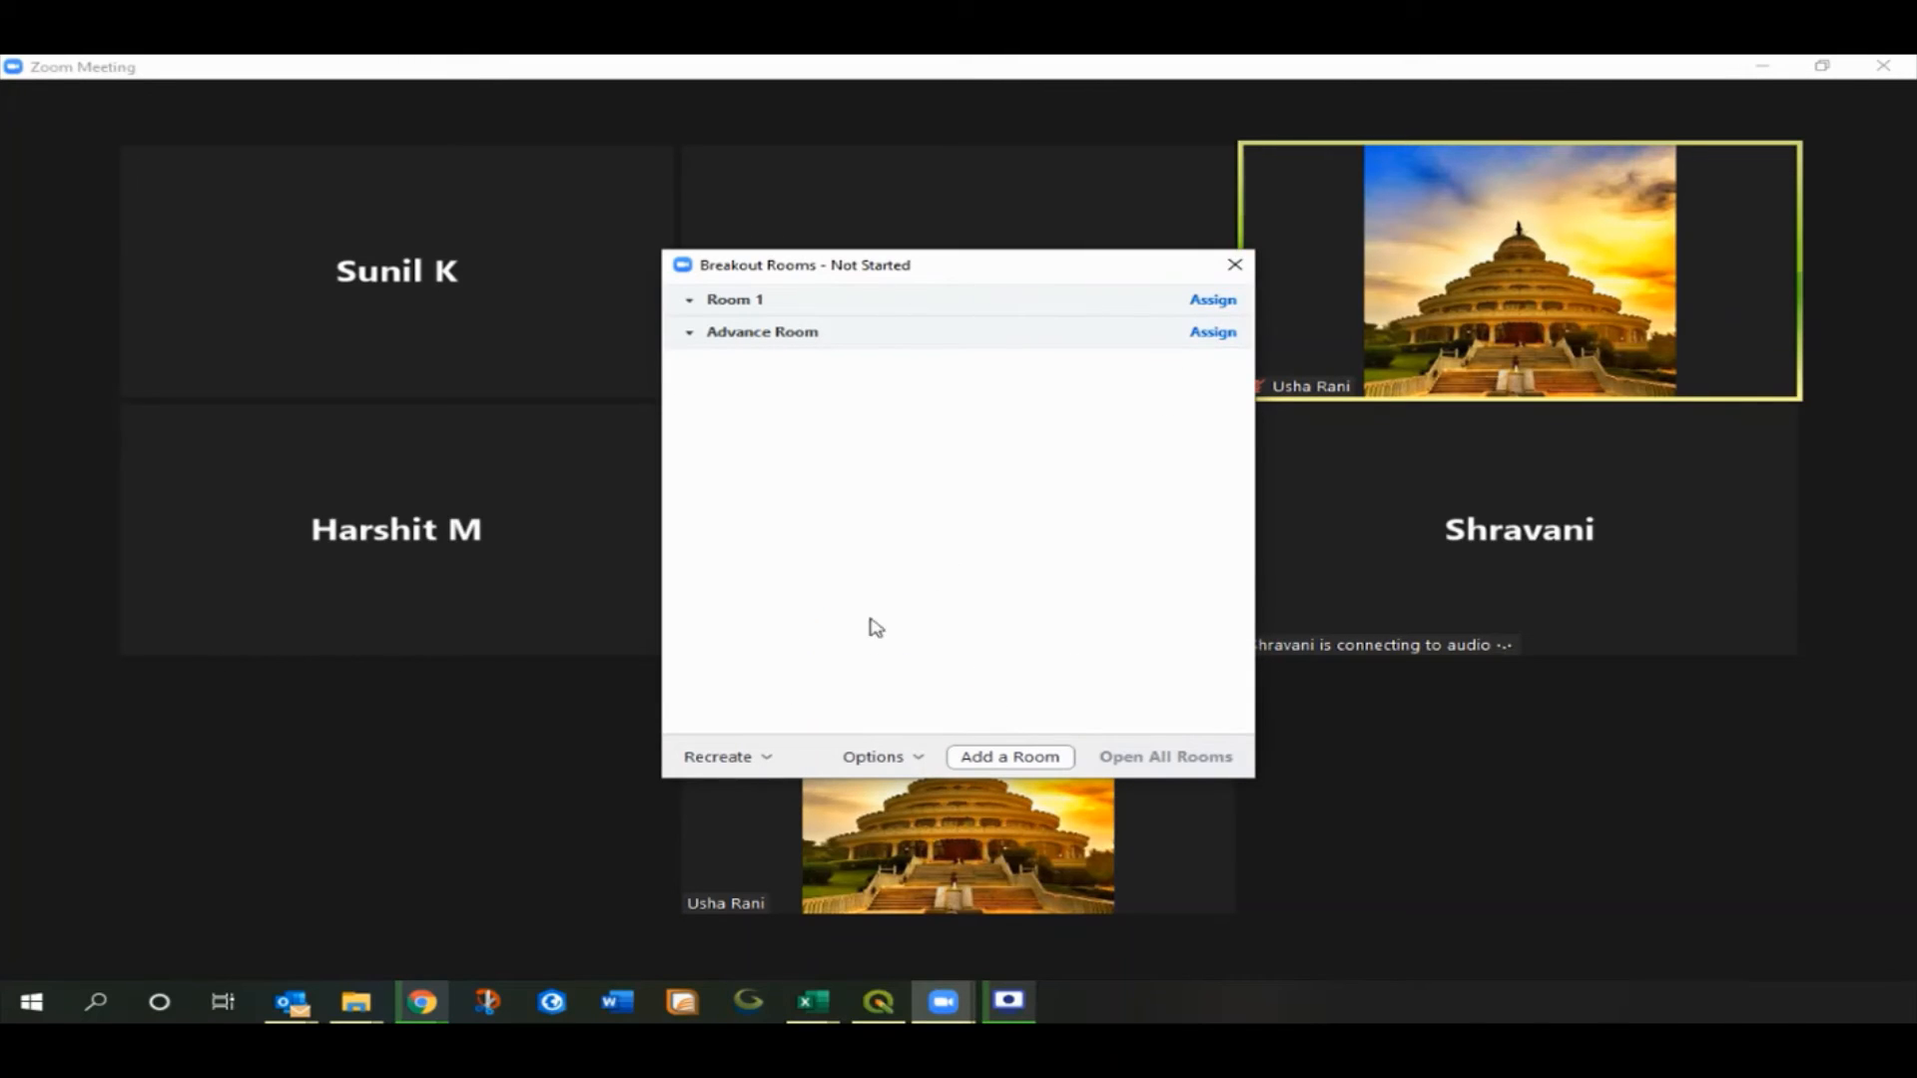
click(880, 761)
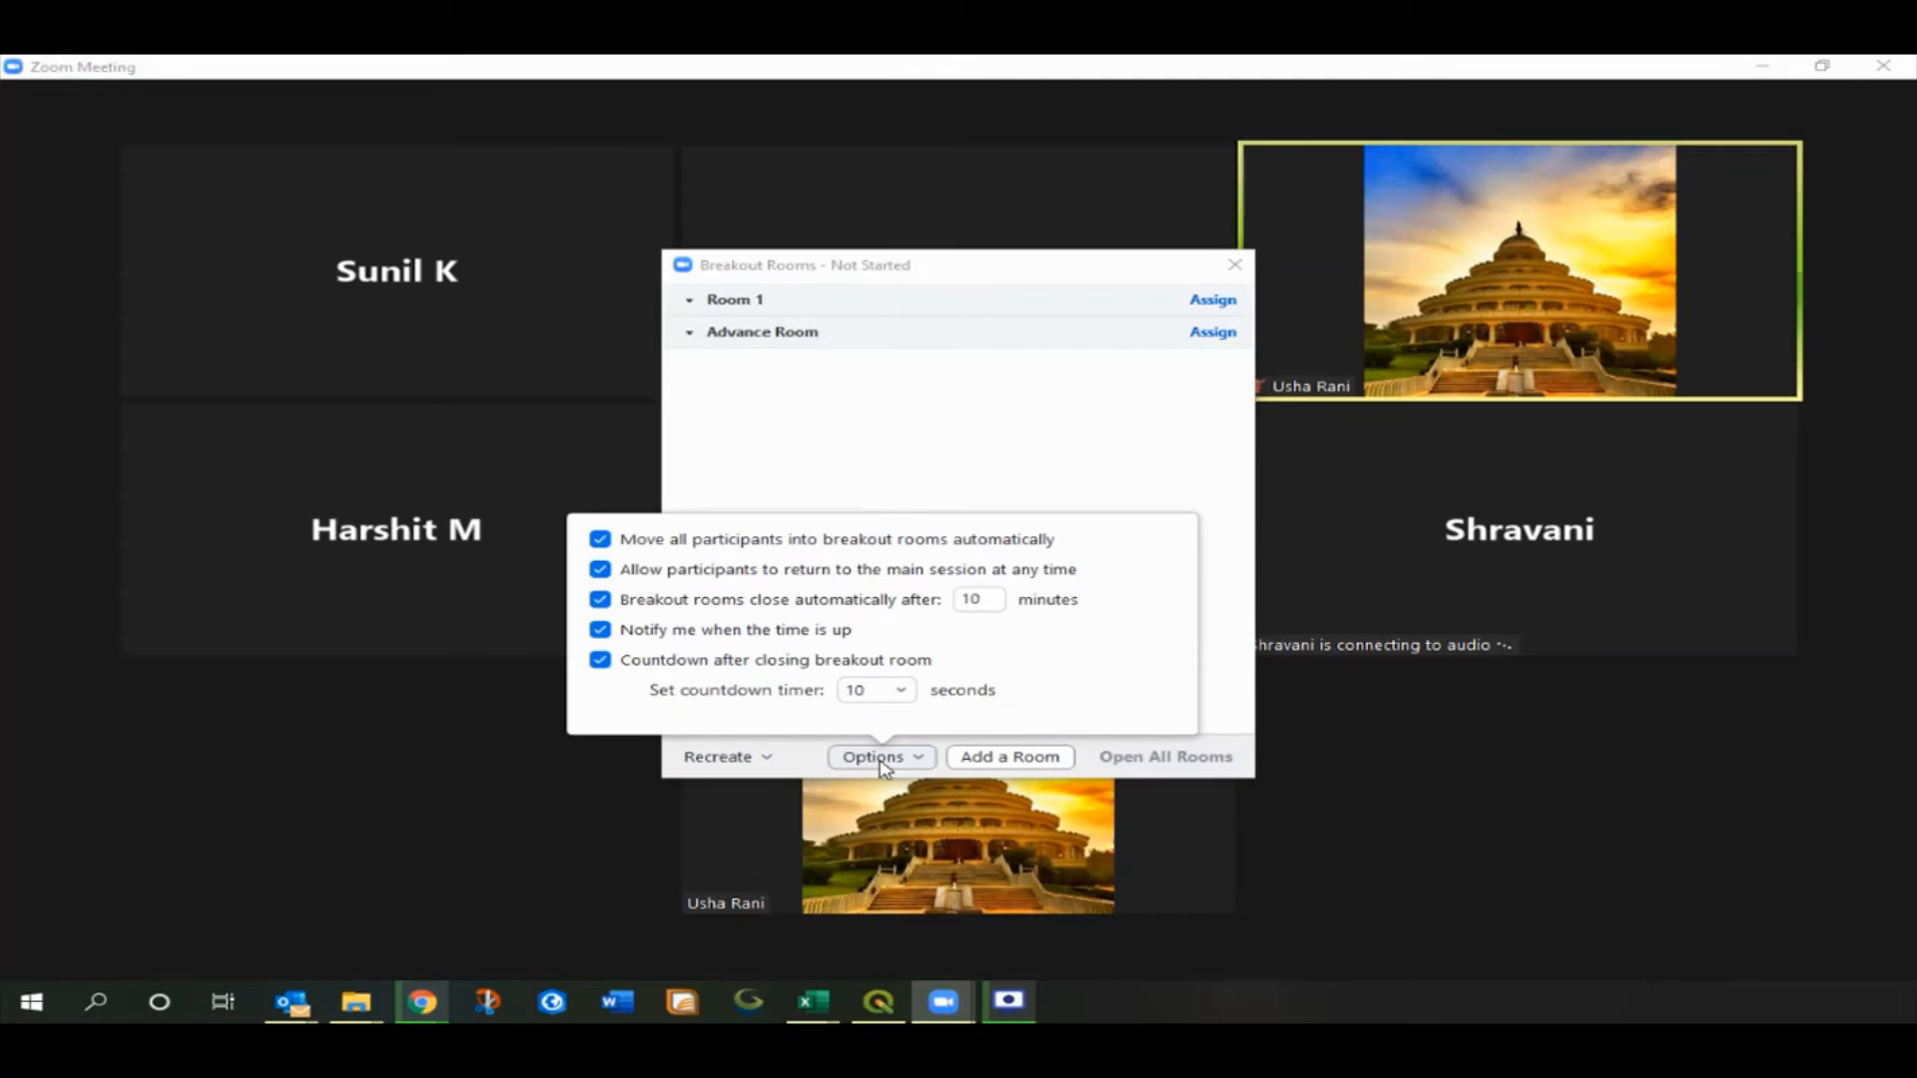
click(900, 439)
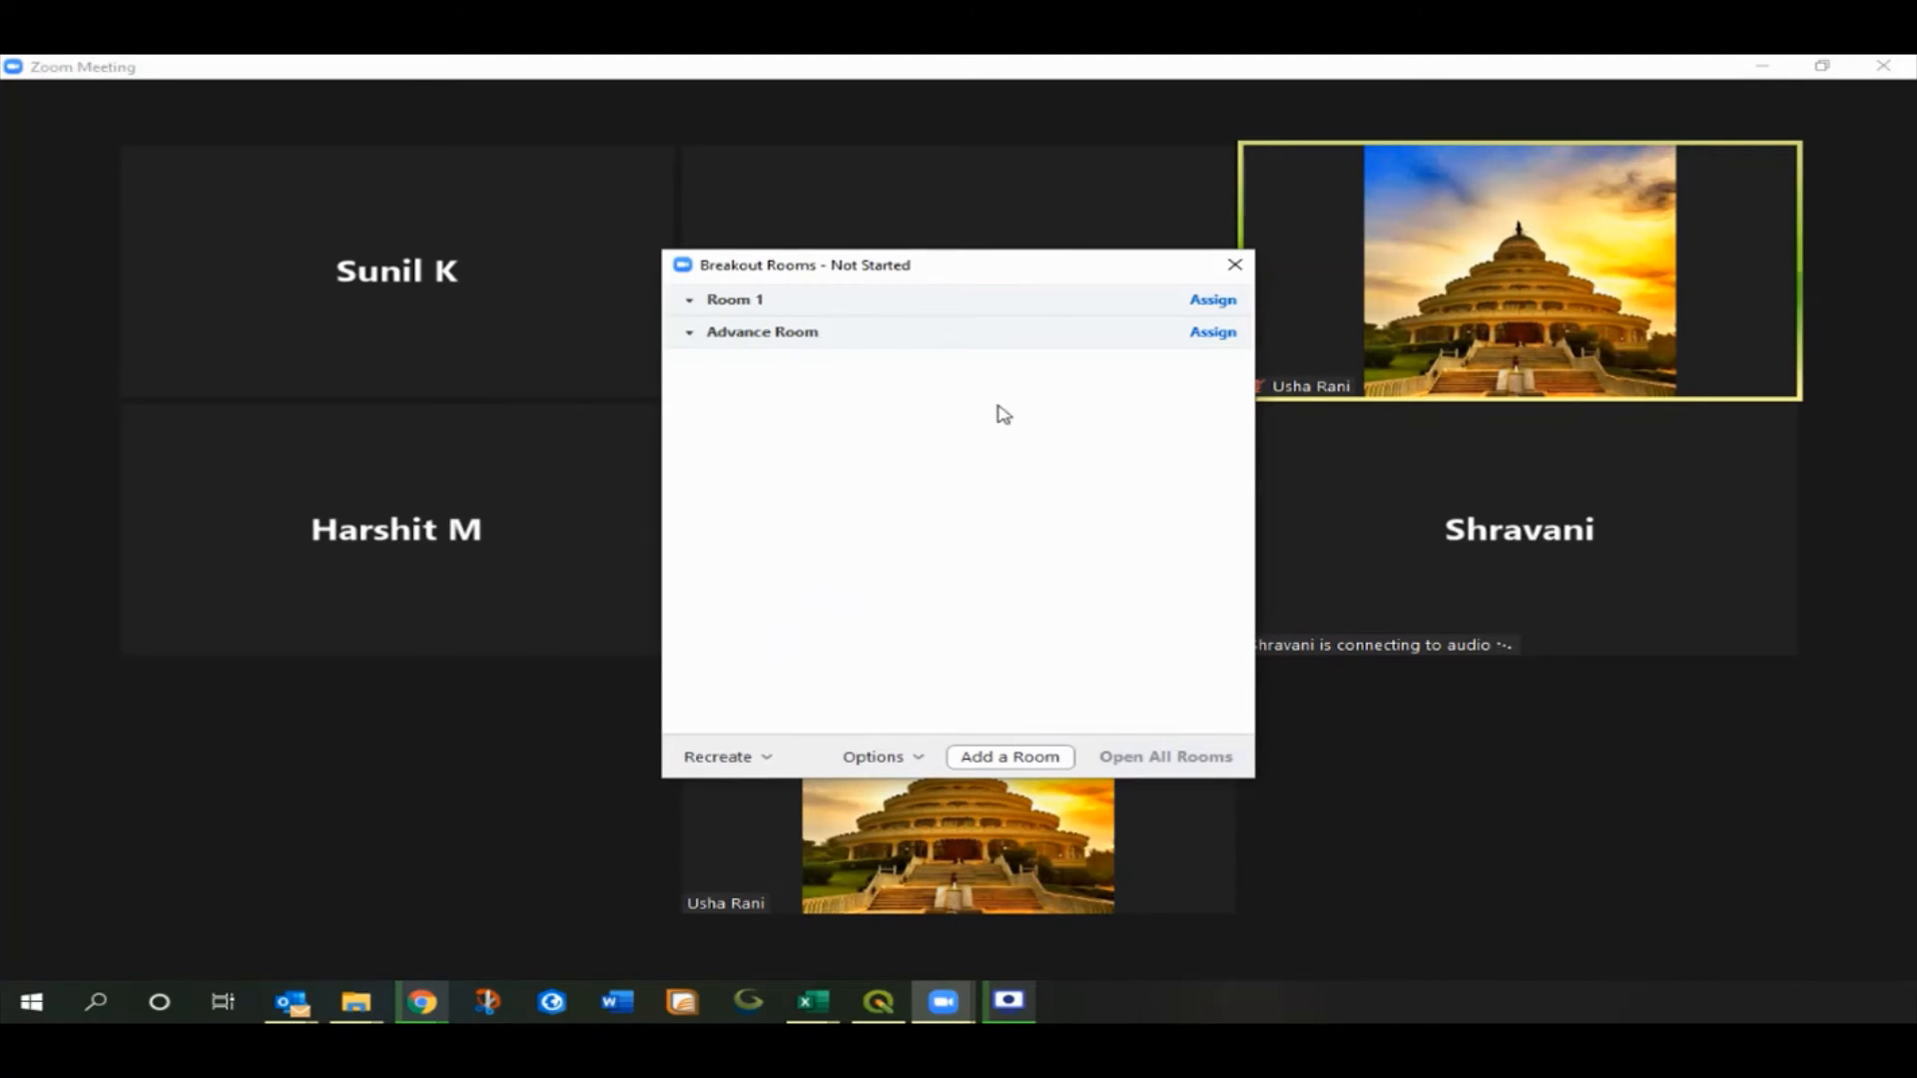
Assign the first three listed participants to Room 1.
click(1216, 301)
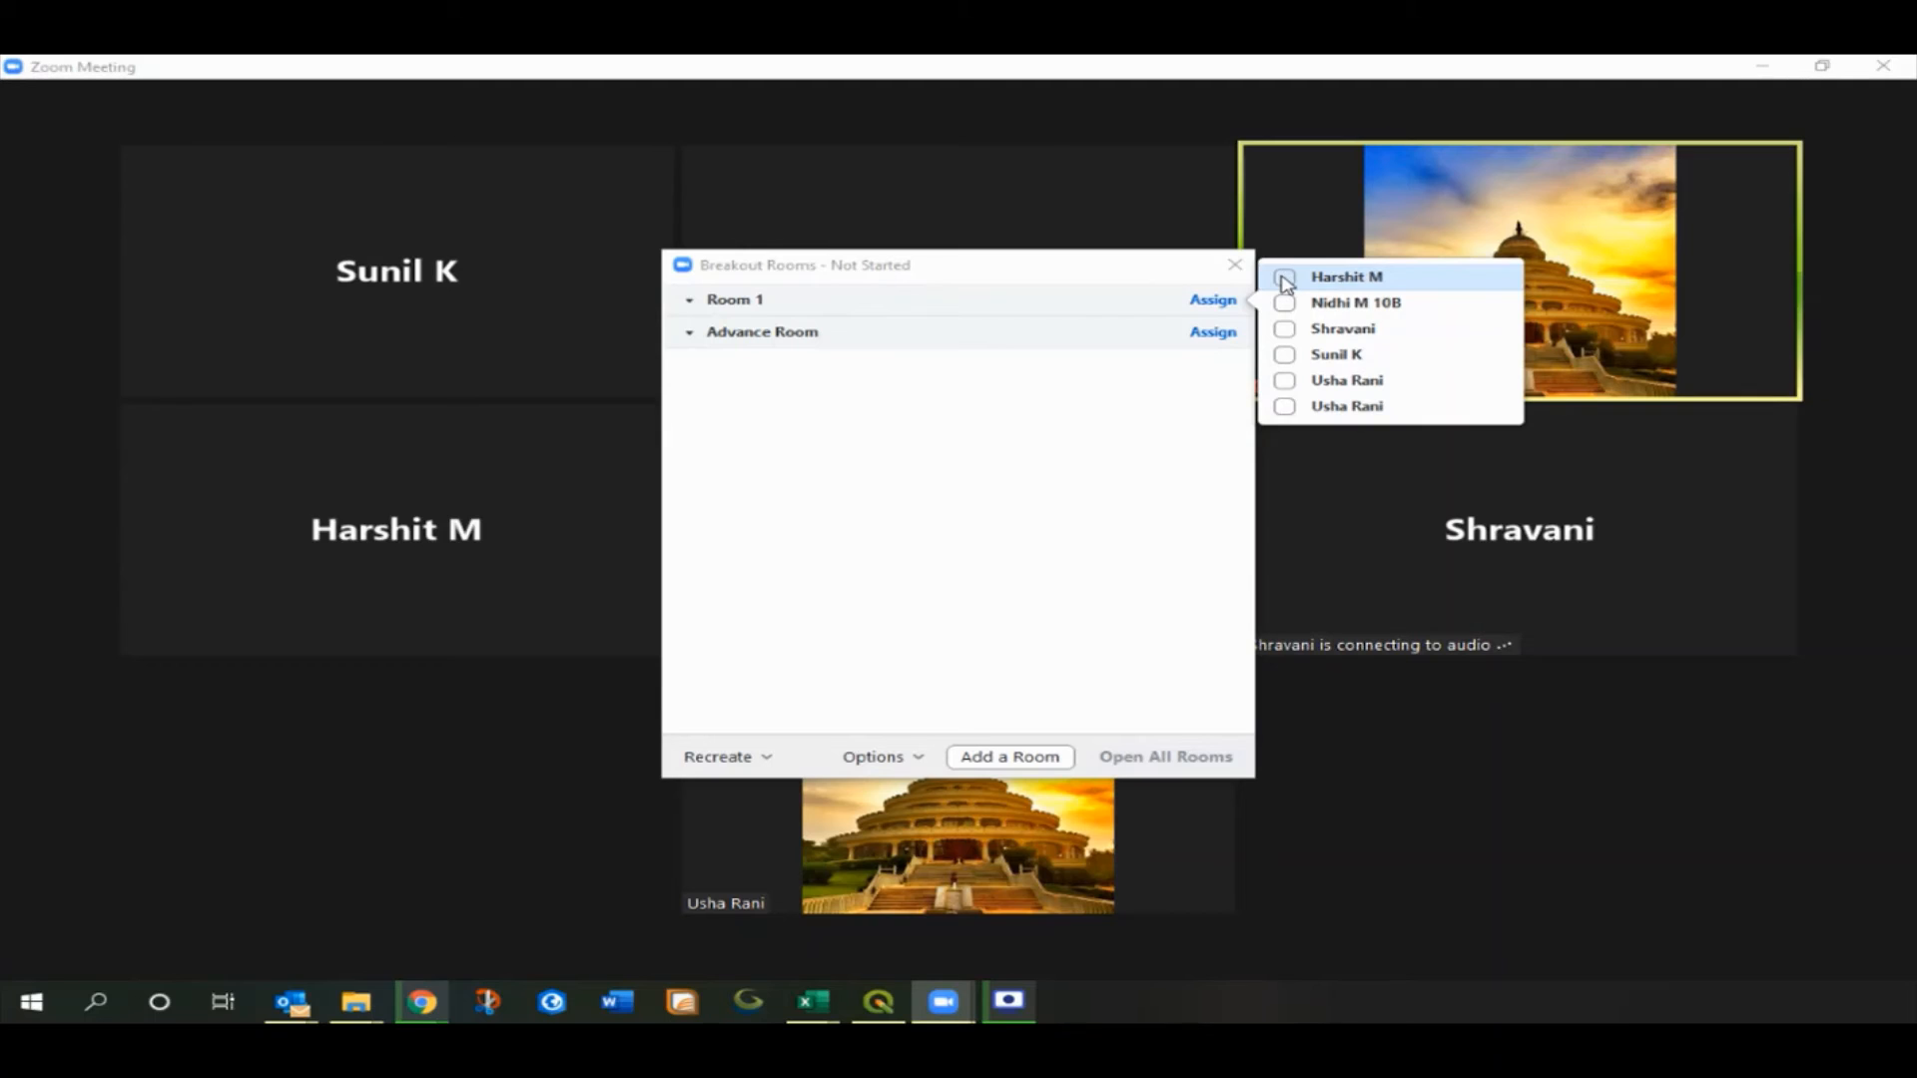
click(1286, 278)
click(1285, 303)
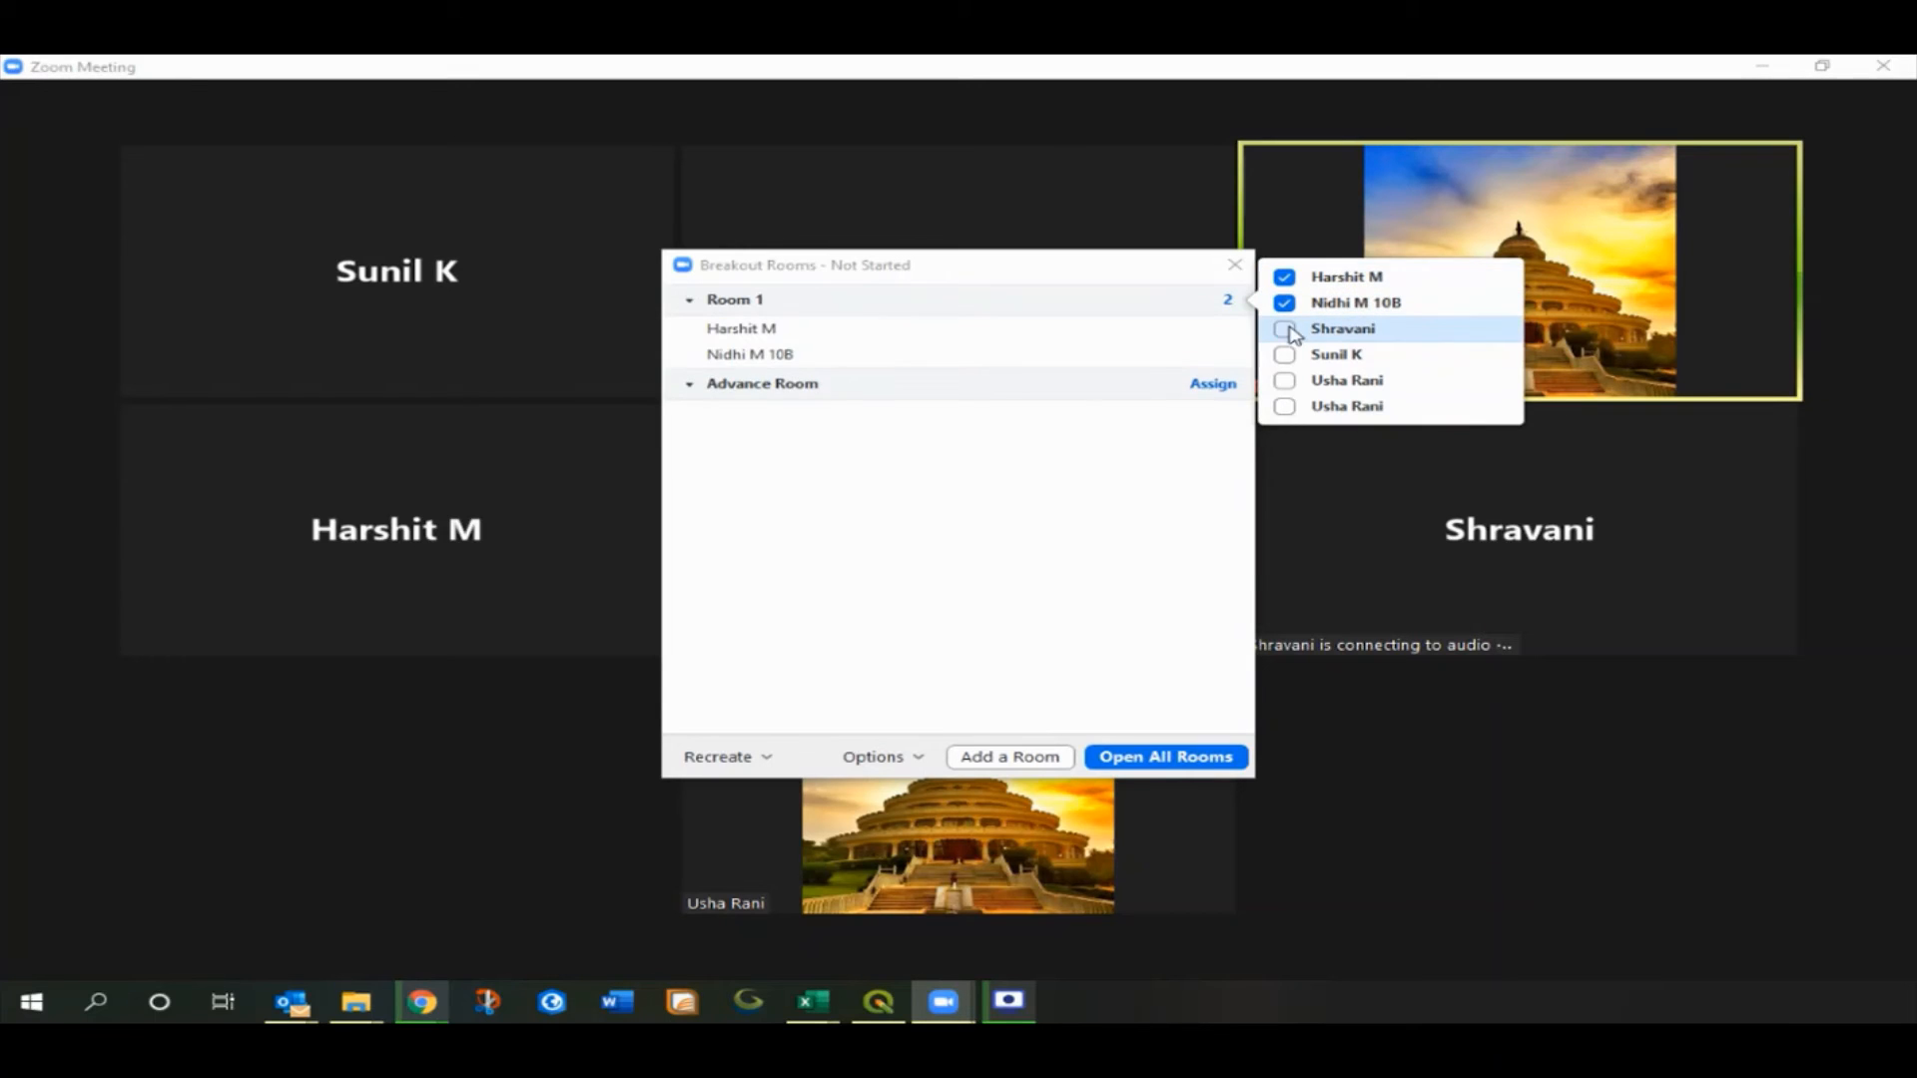
click(1287, 330)
Assign the three remaining participants to Advance Room.
click(1220, 410)
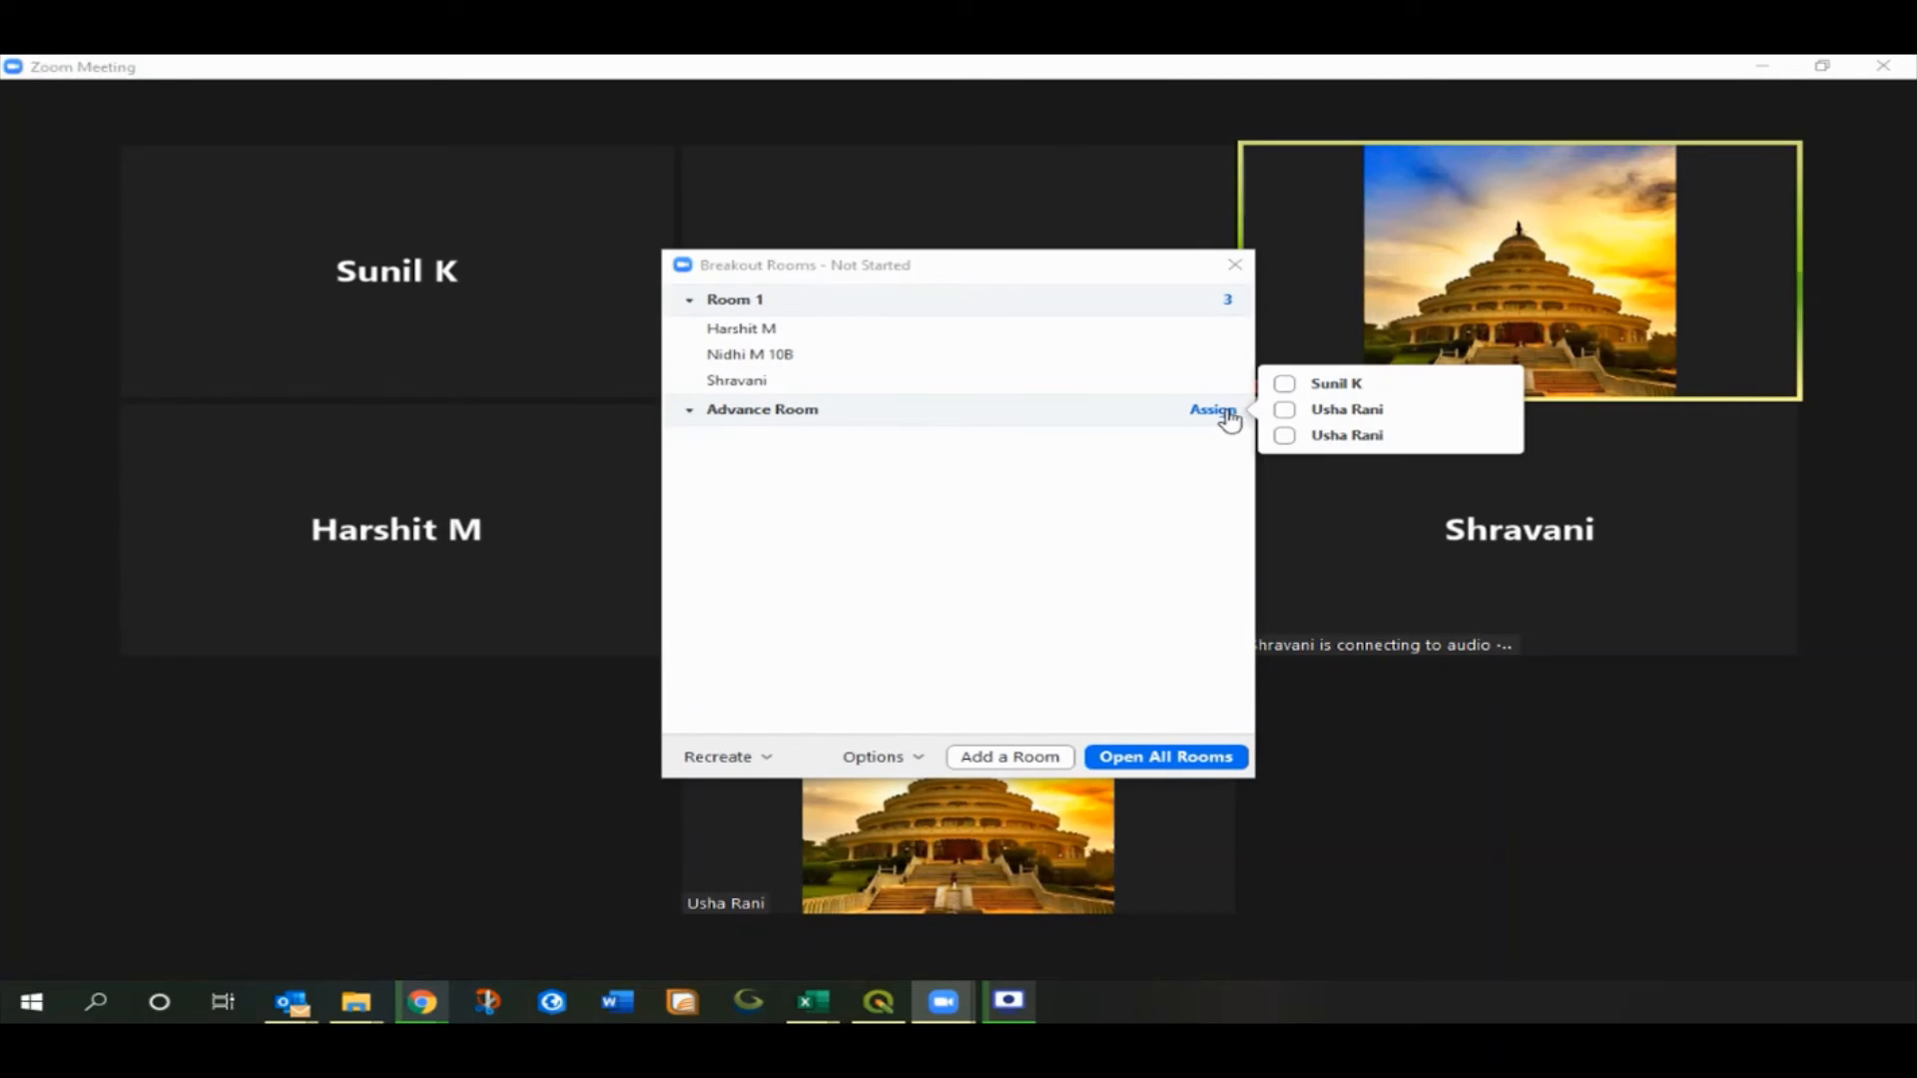
click(1285, 385)
click(1286, 410)
click(1285, 435)
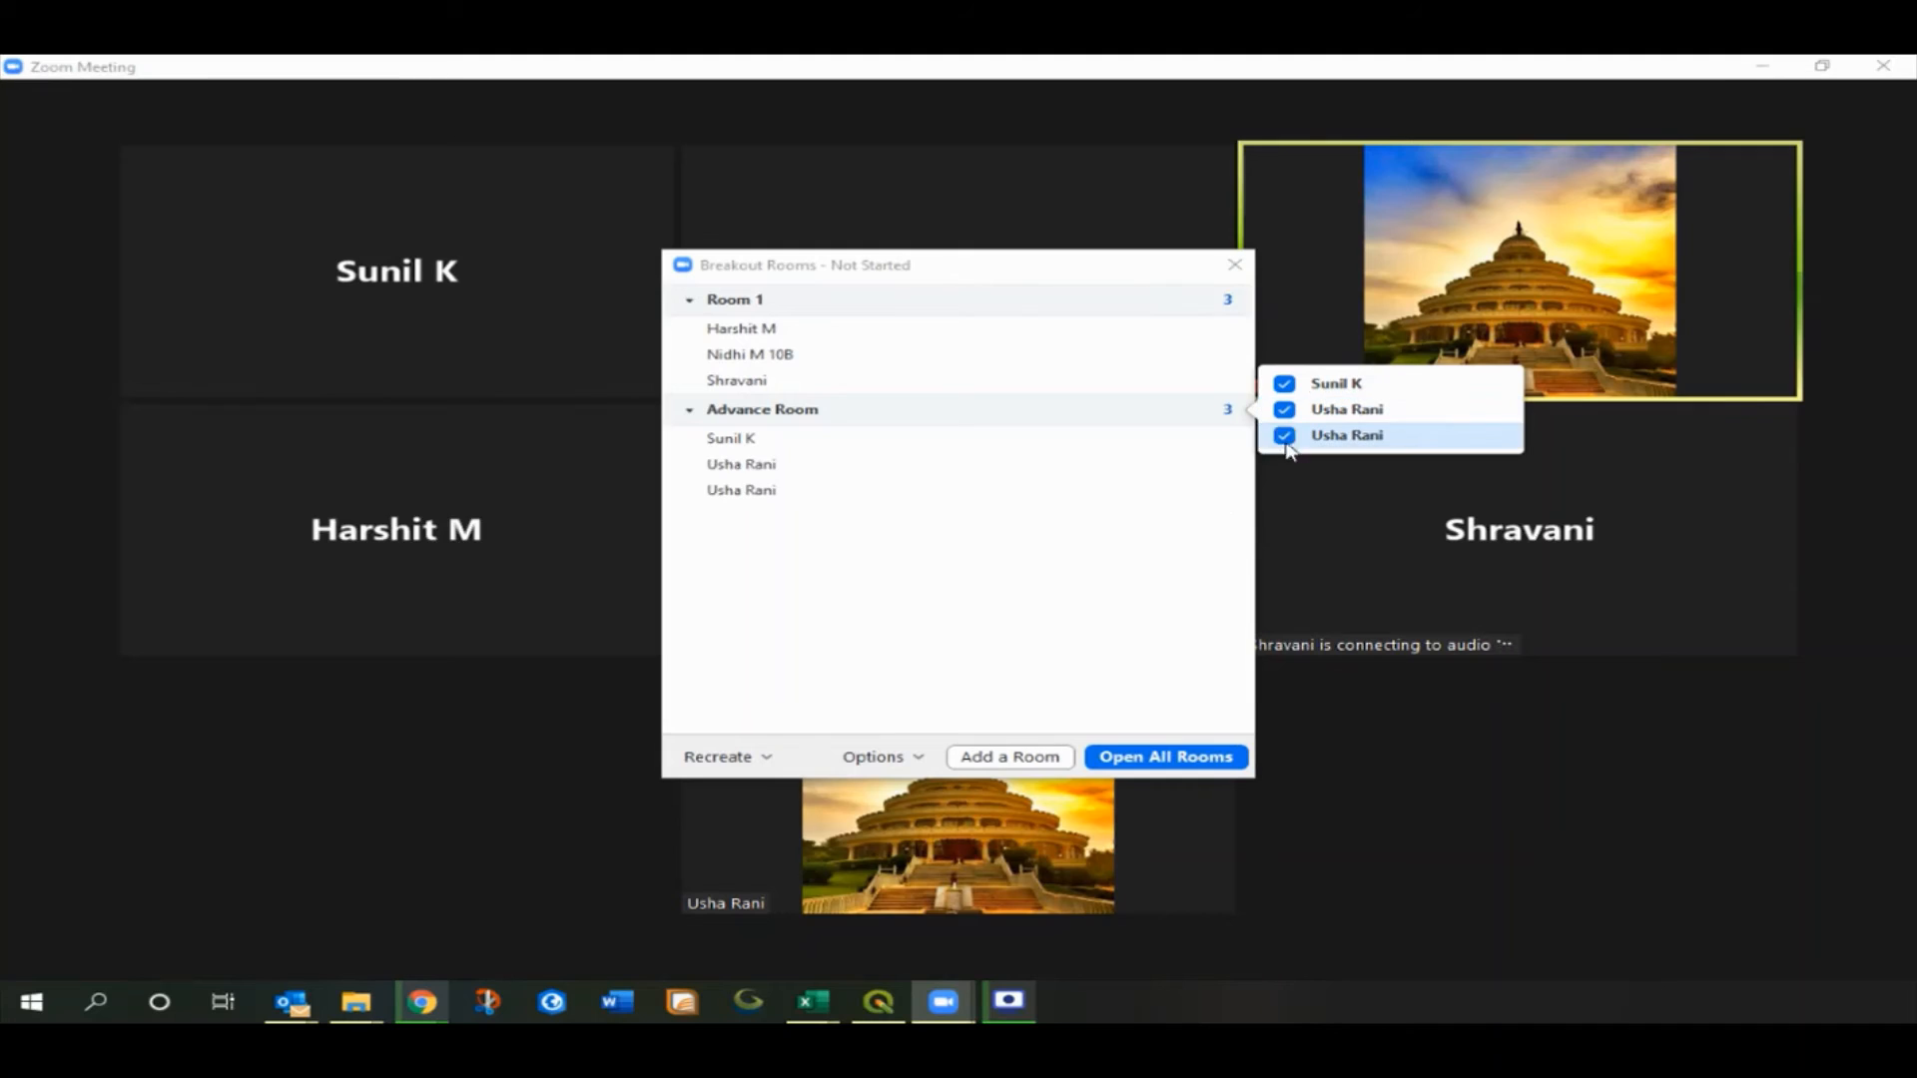
click(1106, 585)
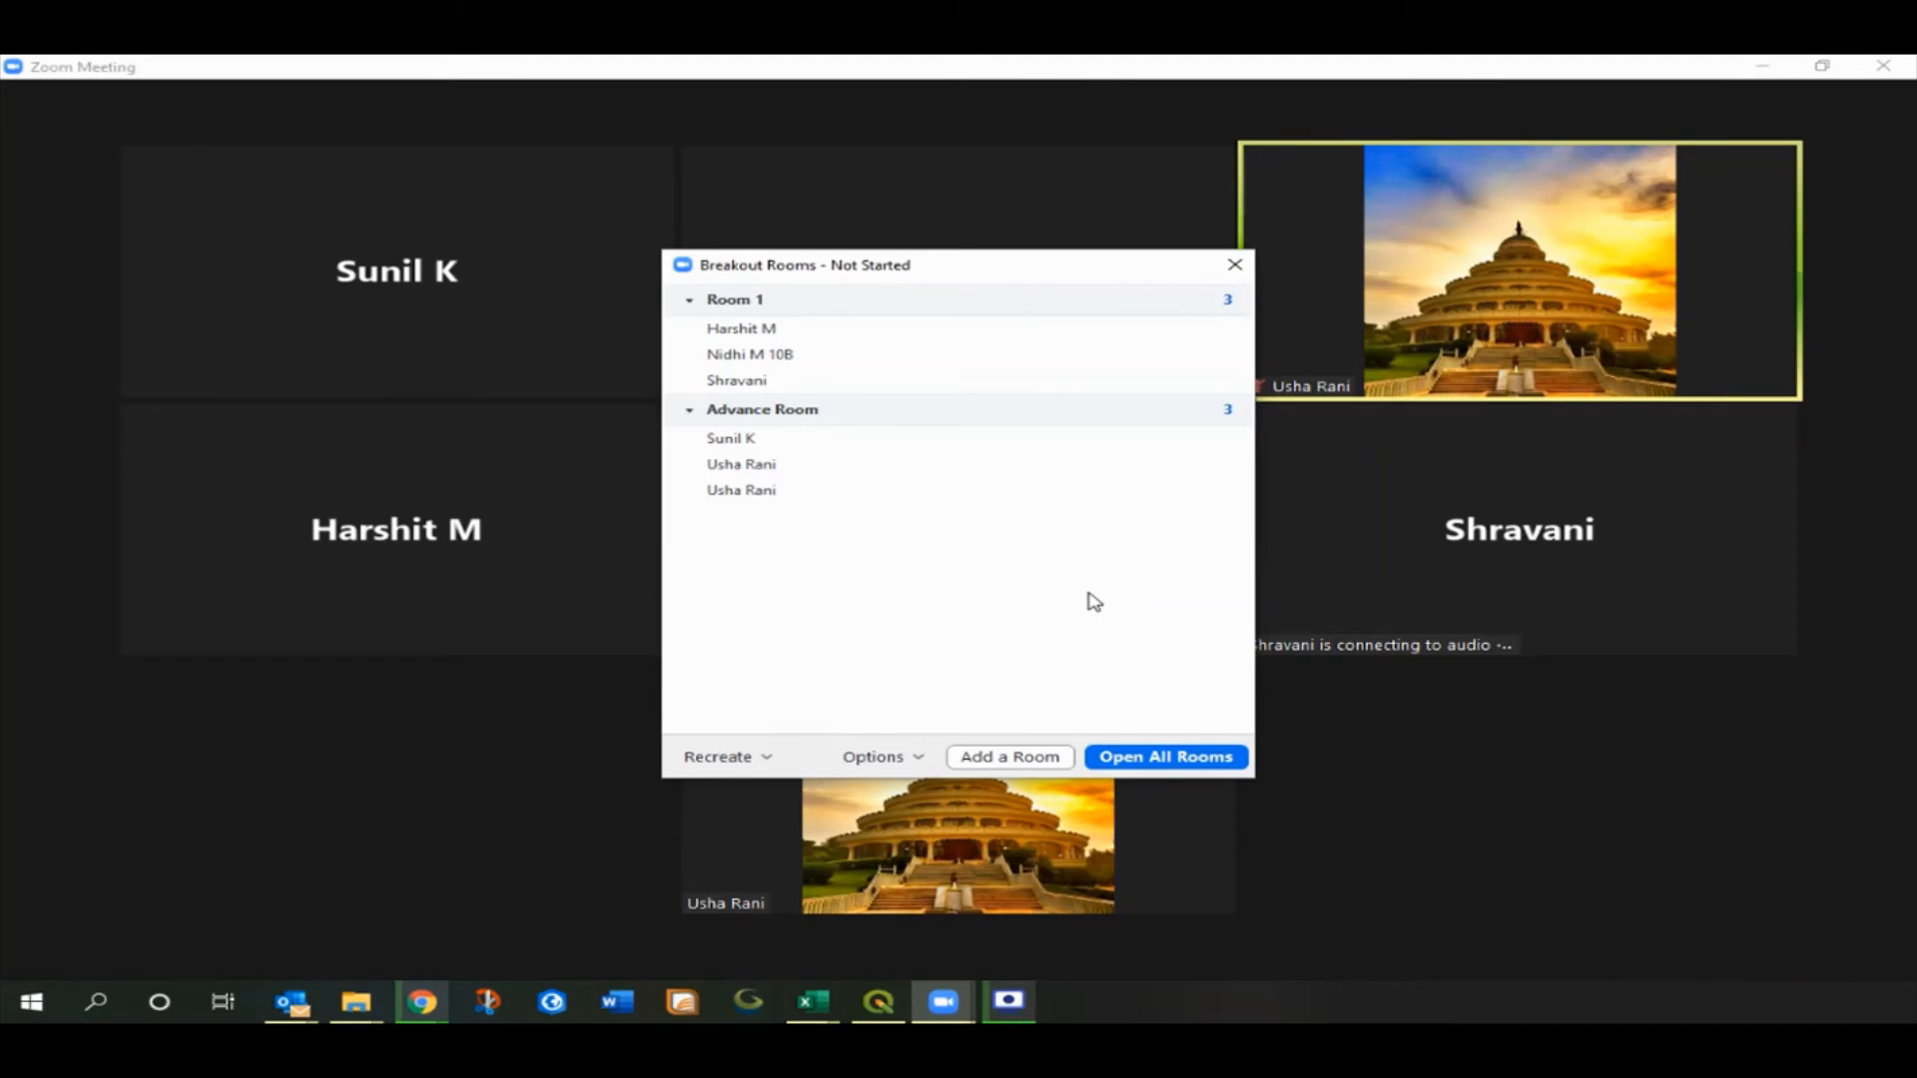
Open all breakout rooms and join Room 1 in a maximized meeting window.
click(1180, 762)
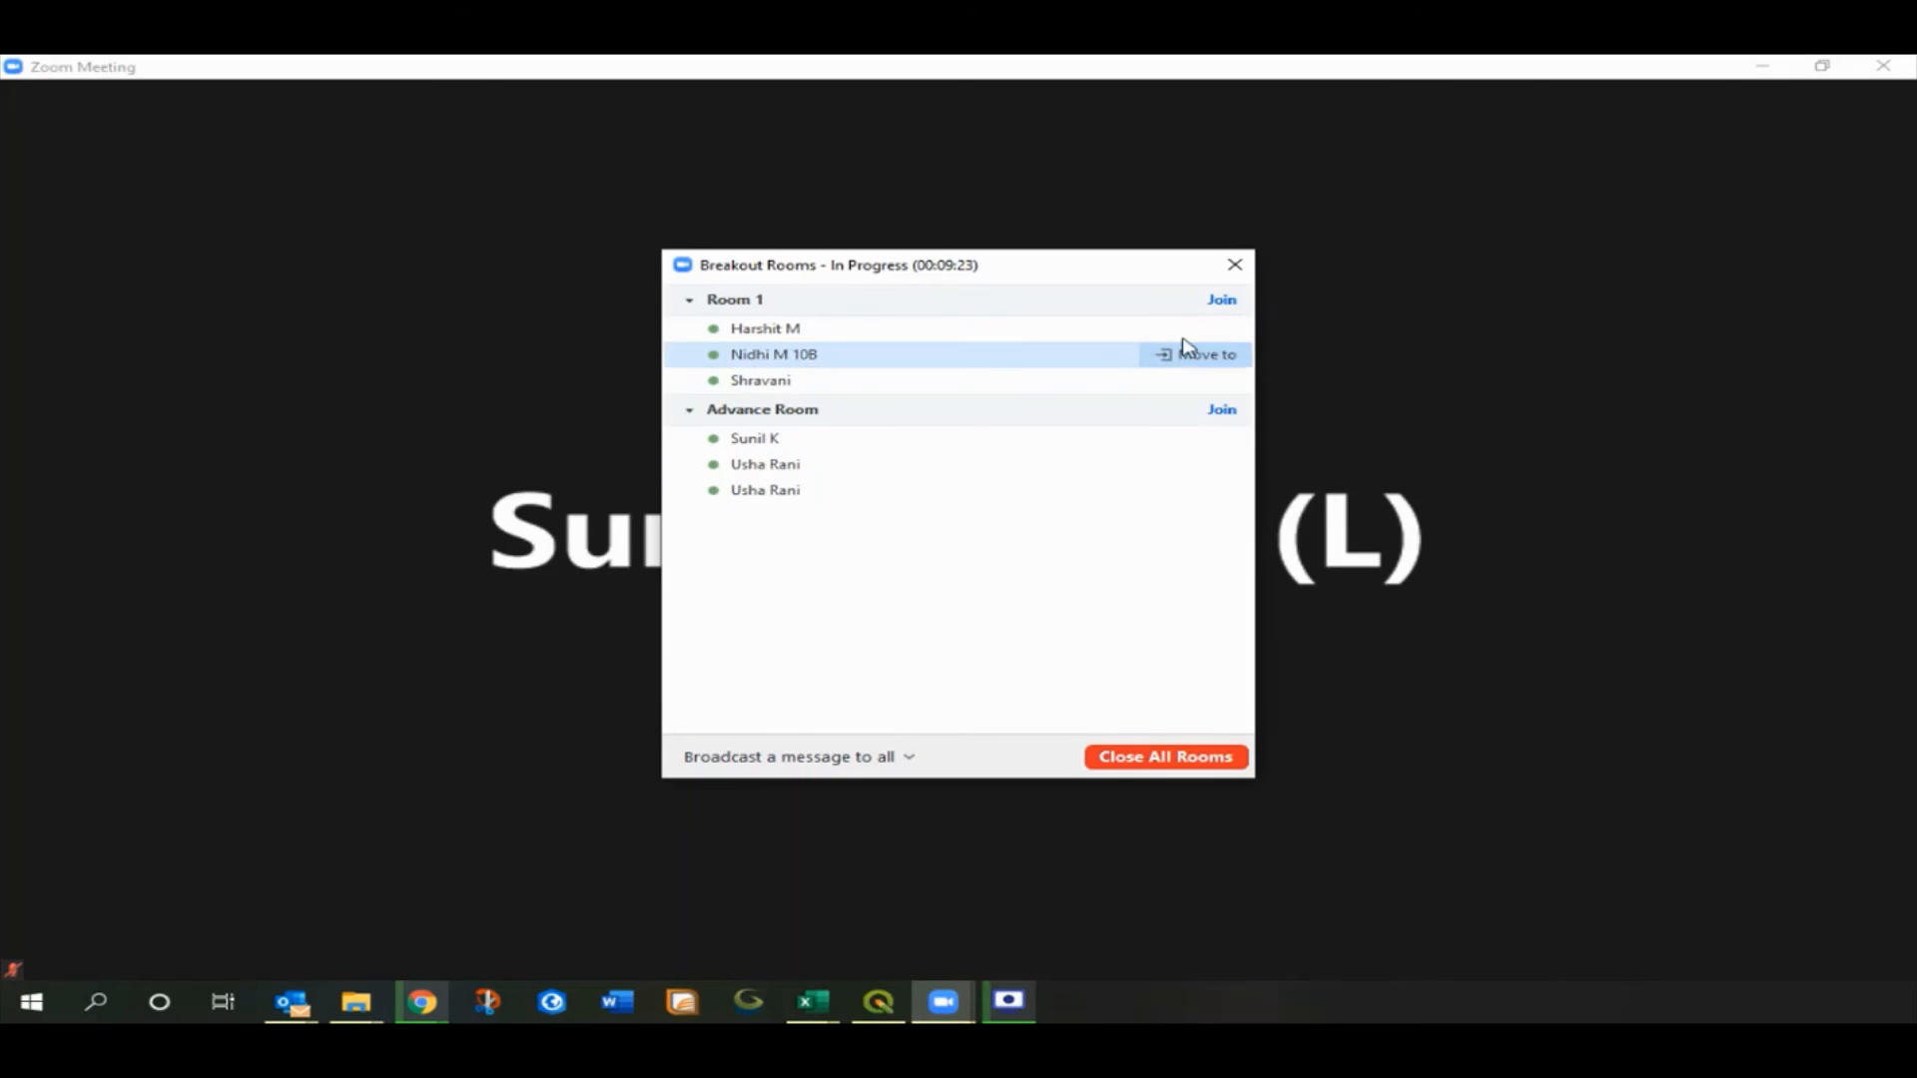
click(1219, 304)
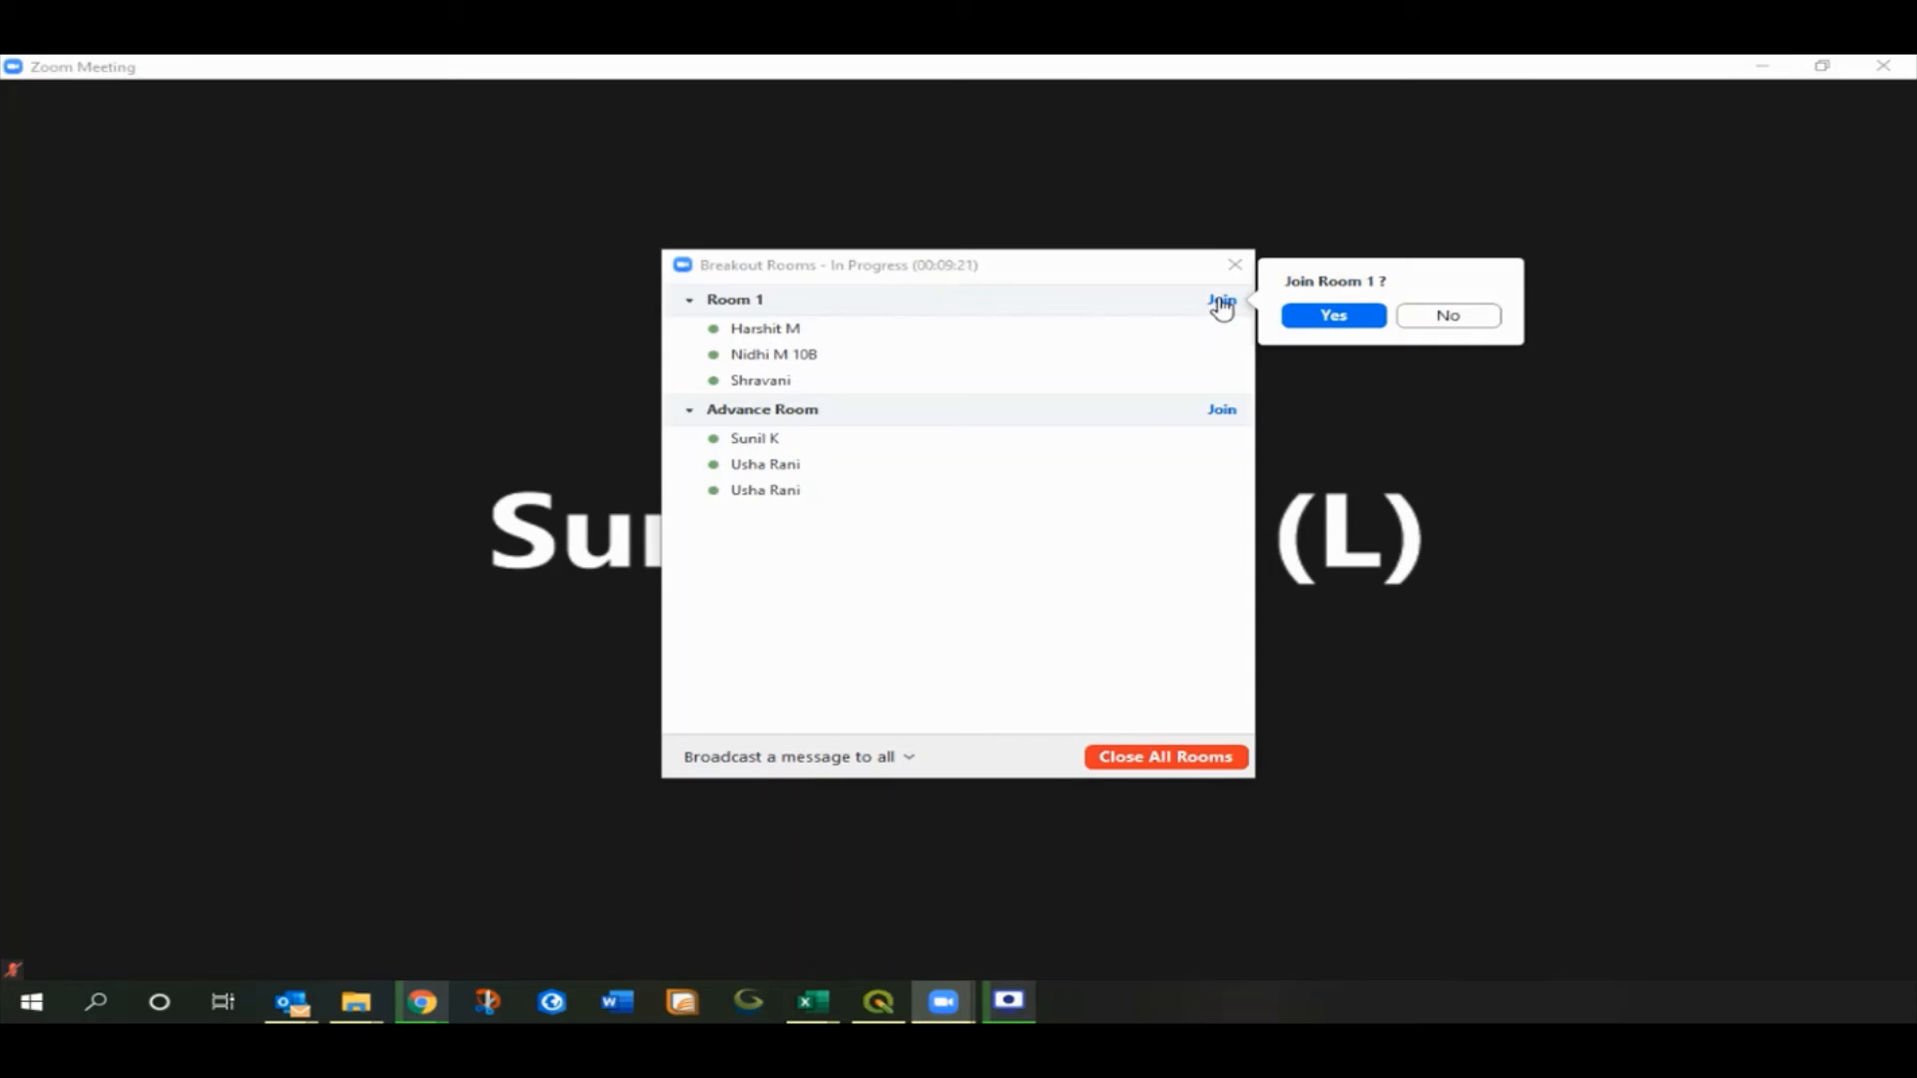
click(1339, 318)
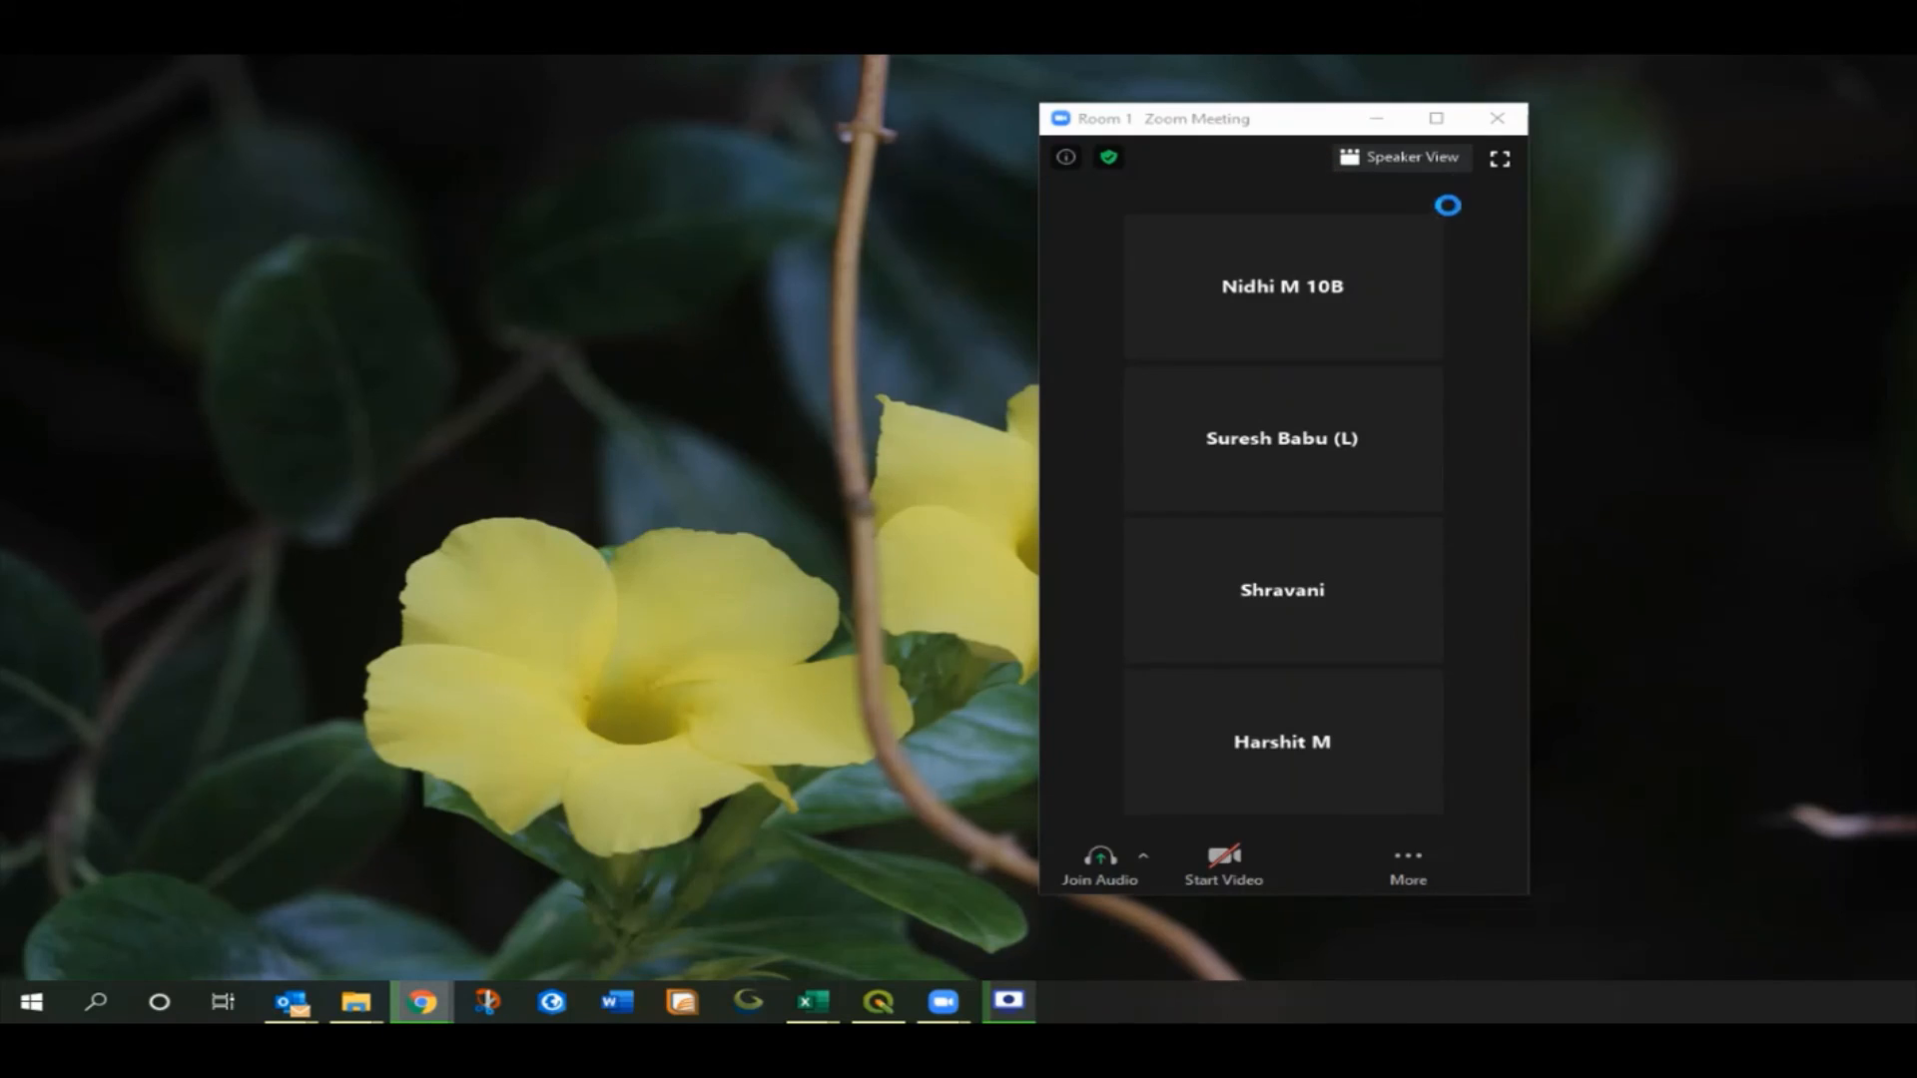
click(1436, 118)
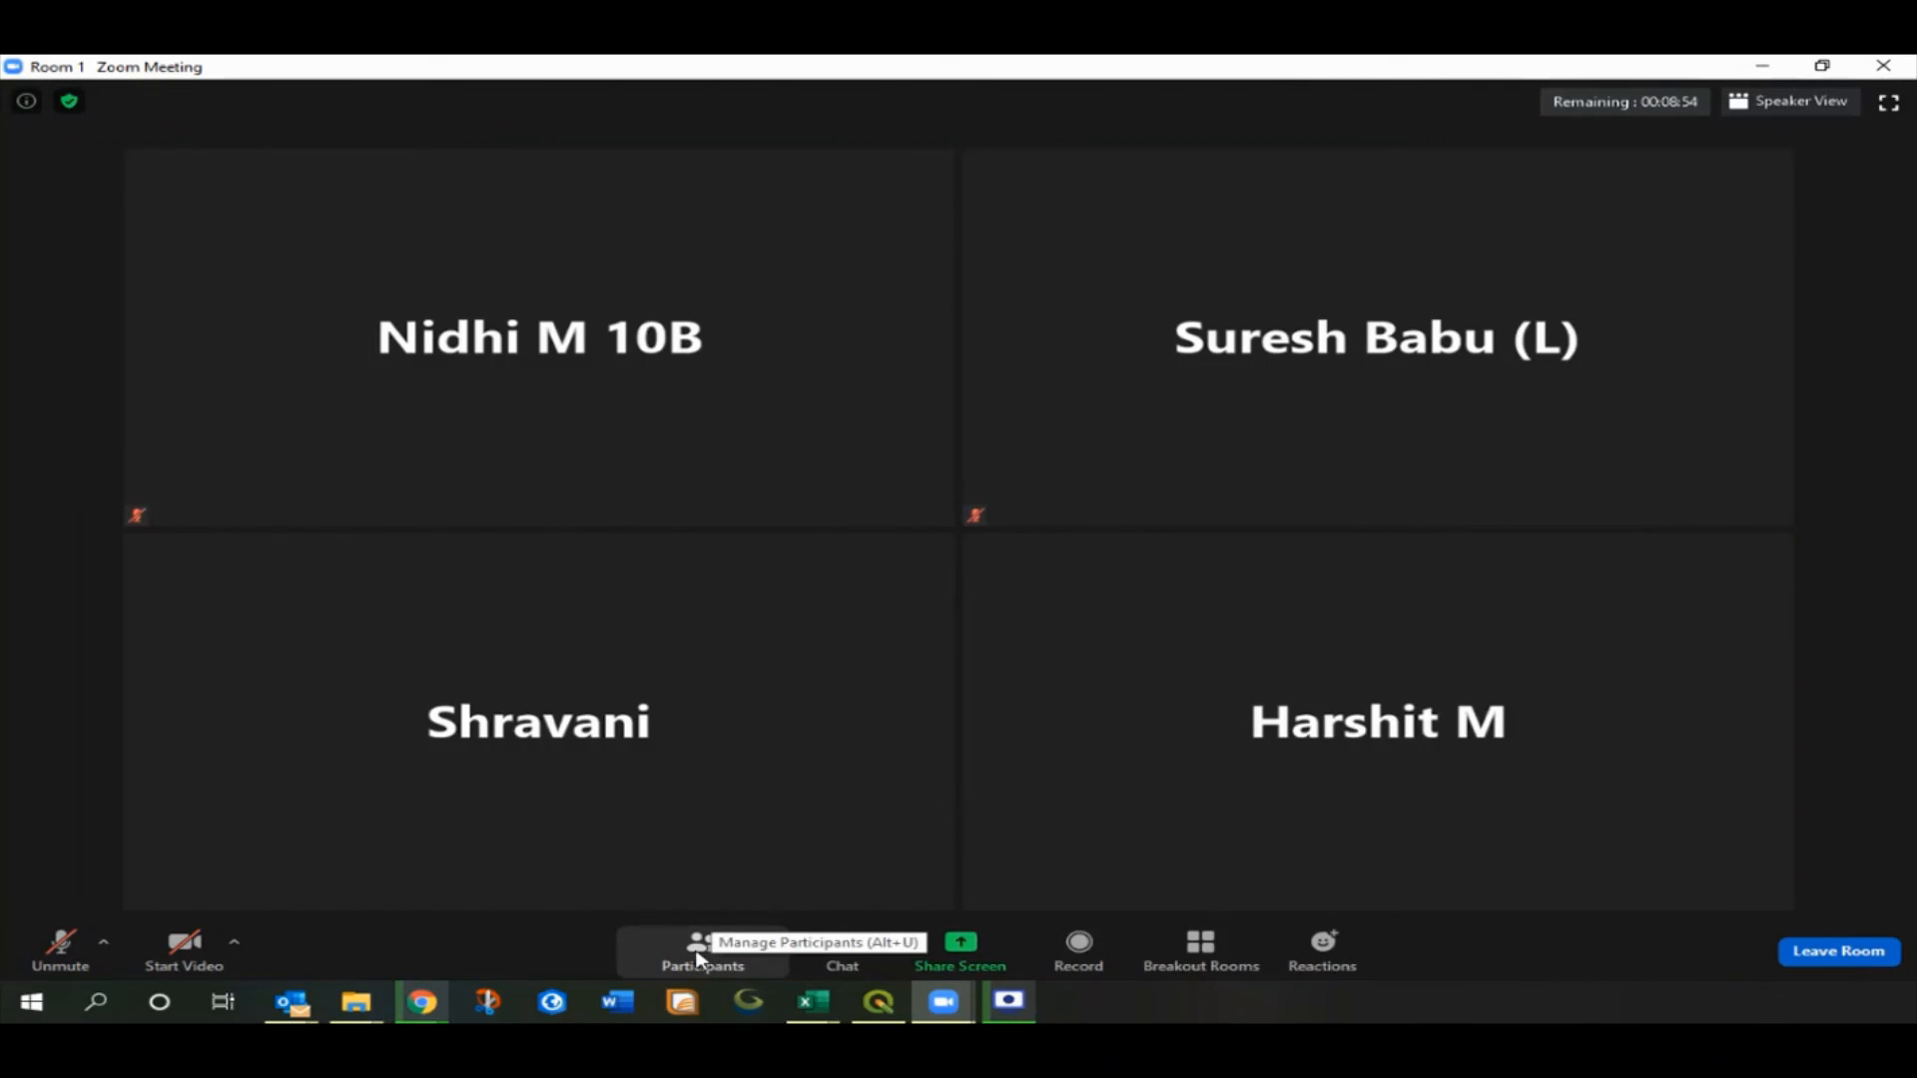
Leave the Room 1 breakout room, return to the main session and maximize the meeting window.
click(1835, 958)
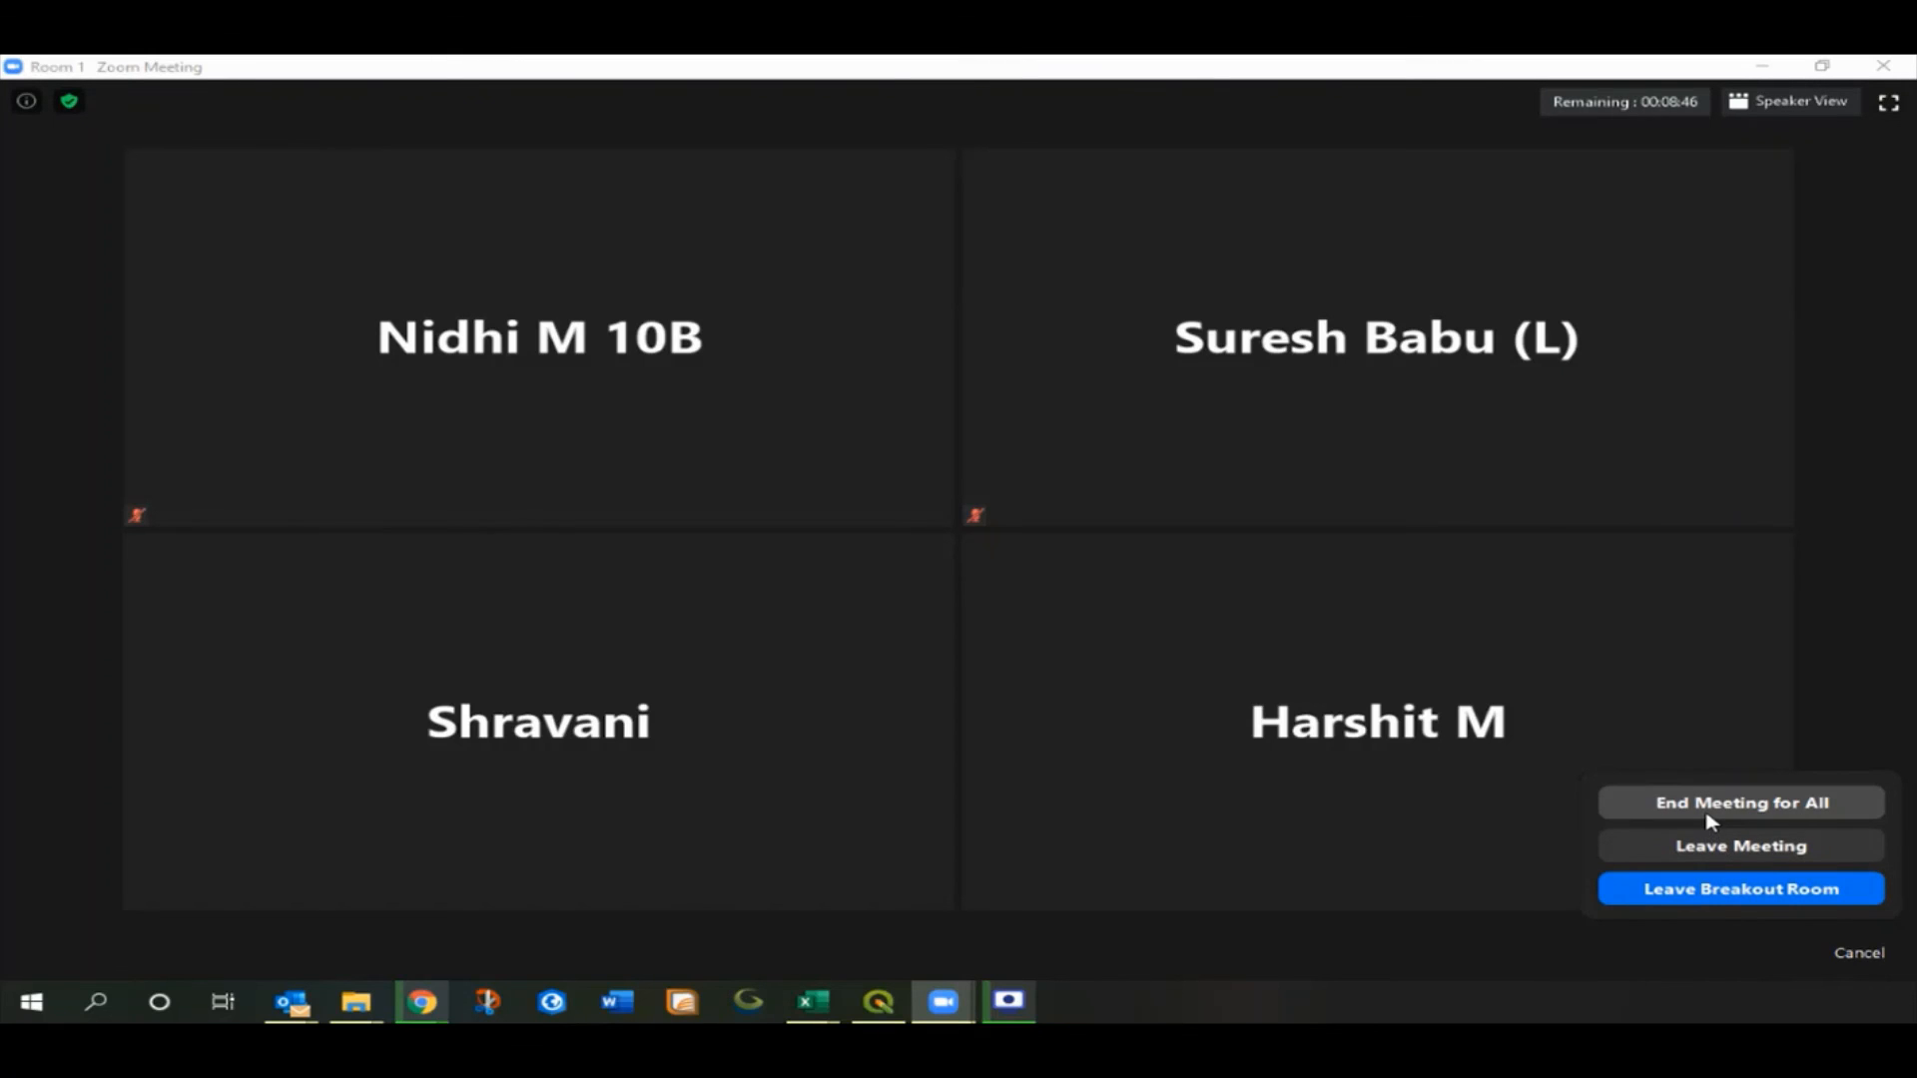
click(1722, 895)
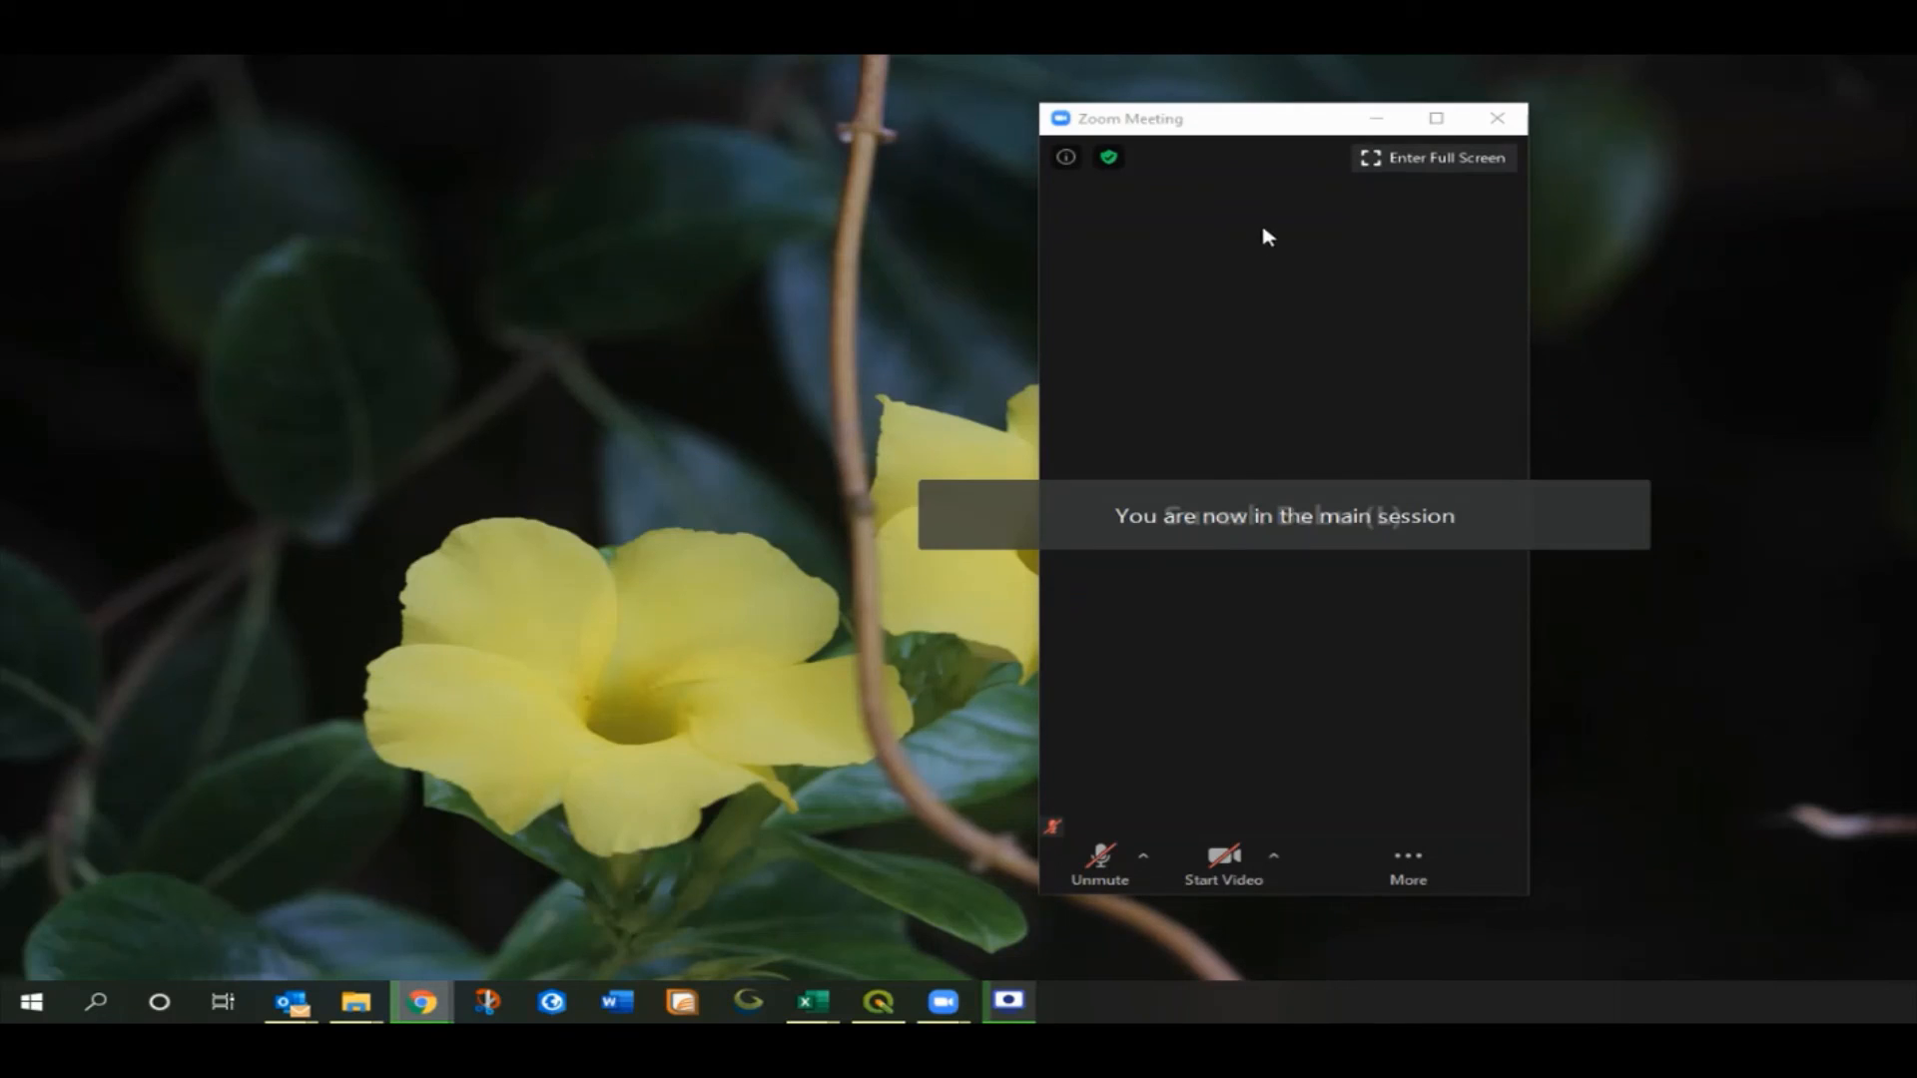
click(1436, 118)
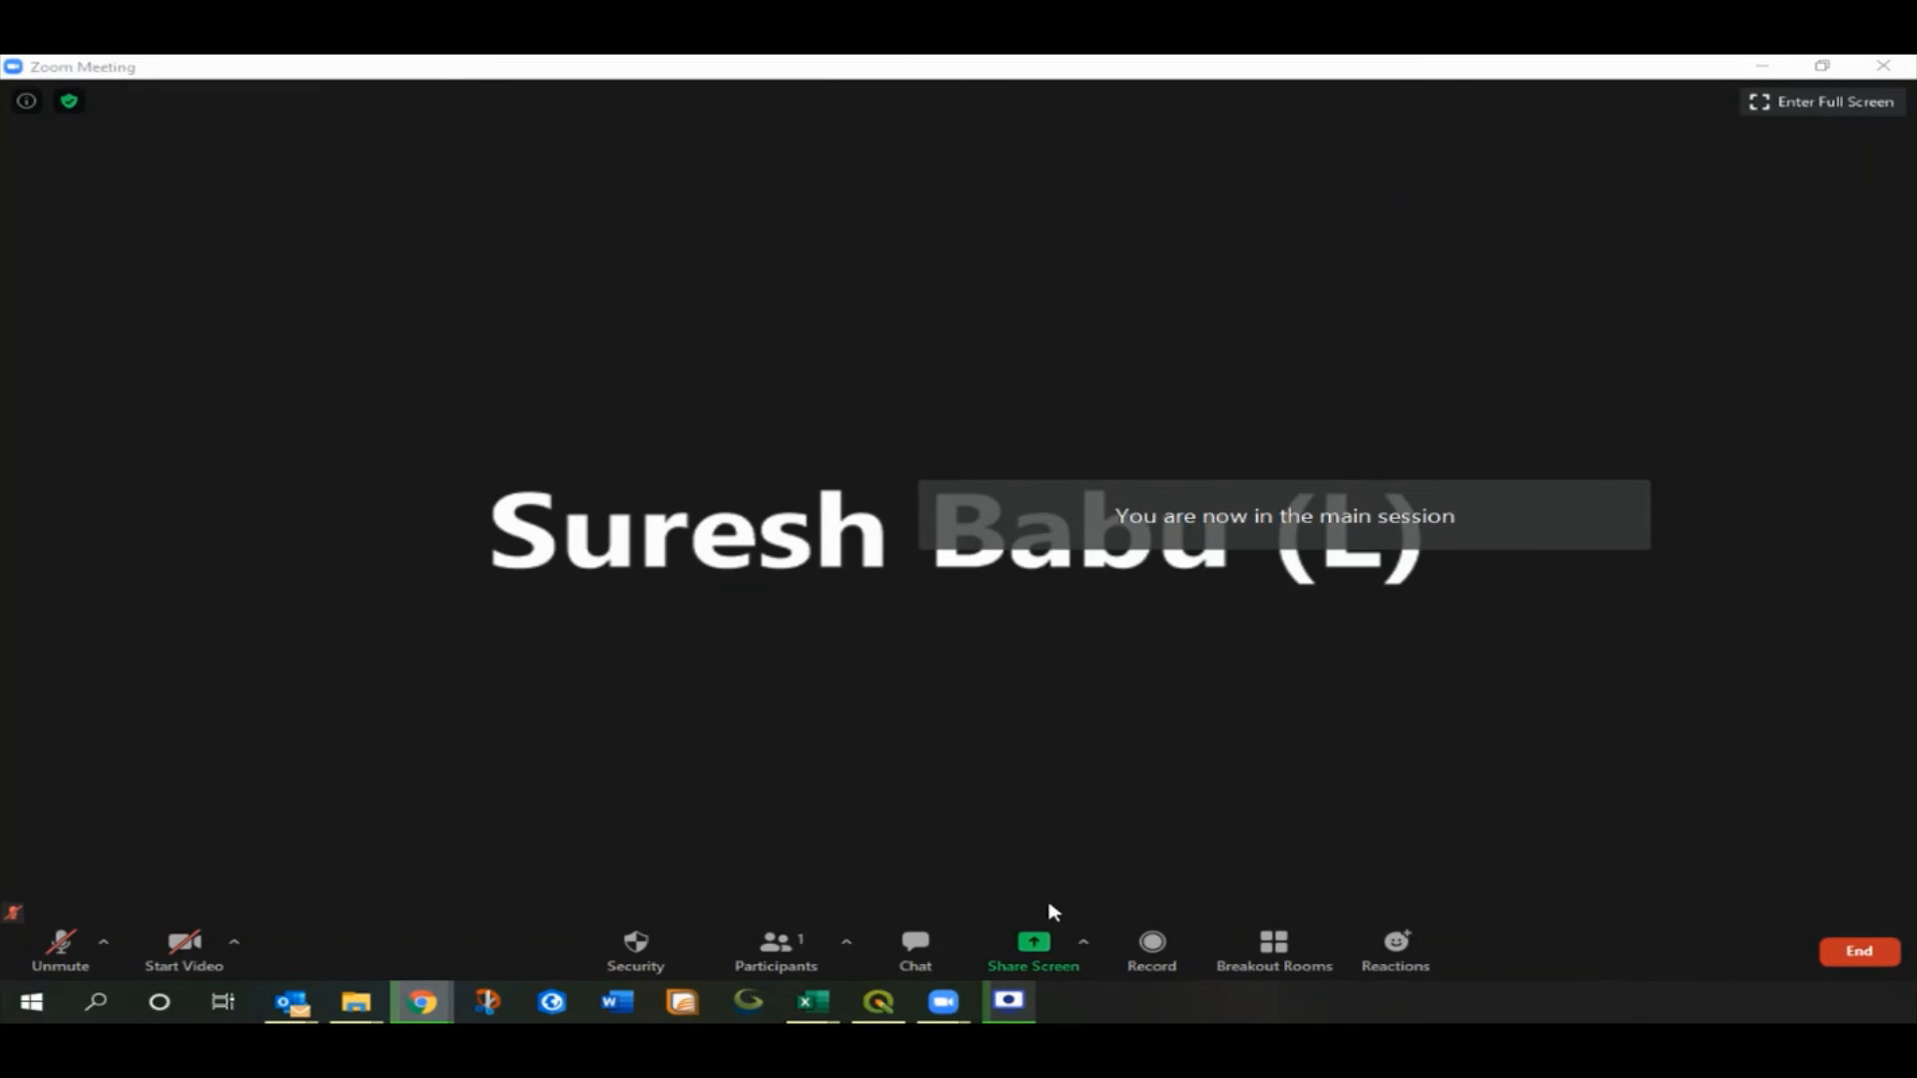
Close all breakout rooms to bring the participants back to the main session, and dismiss the breakout rooms window.
click(1274, 947)
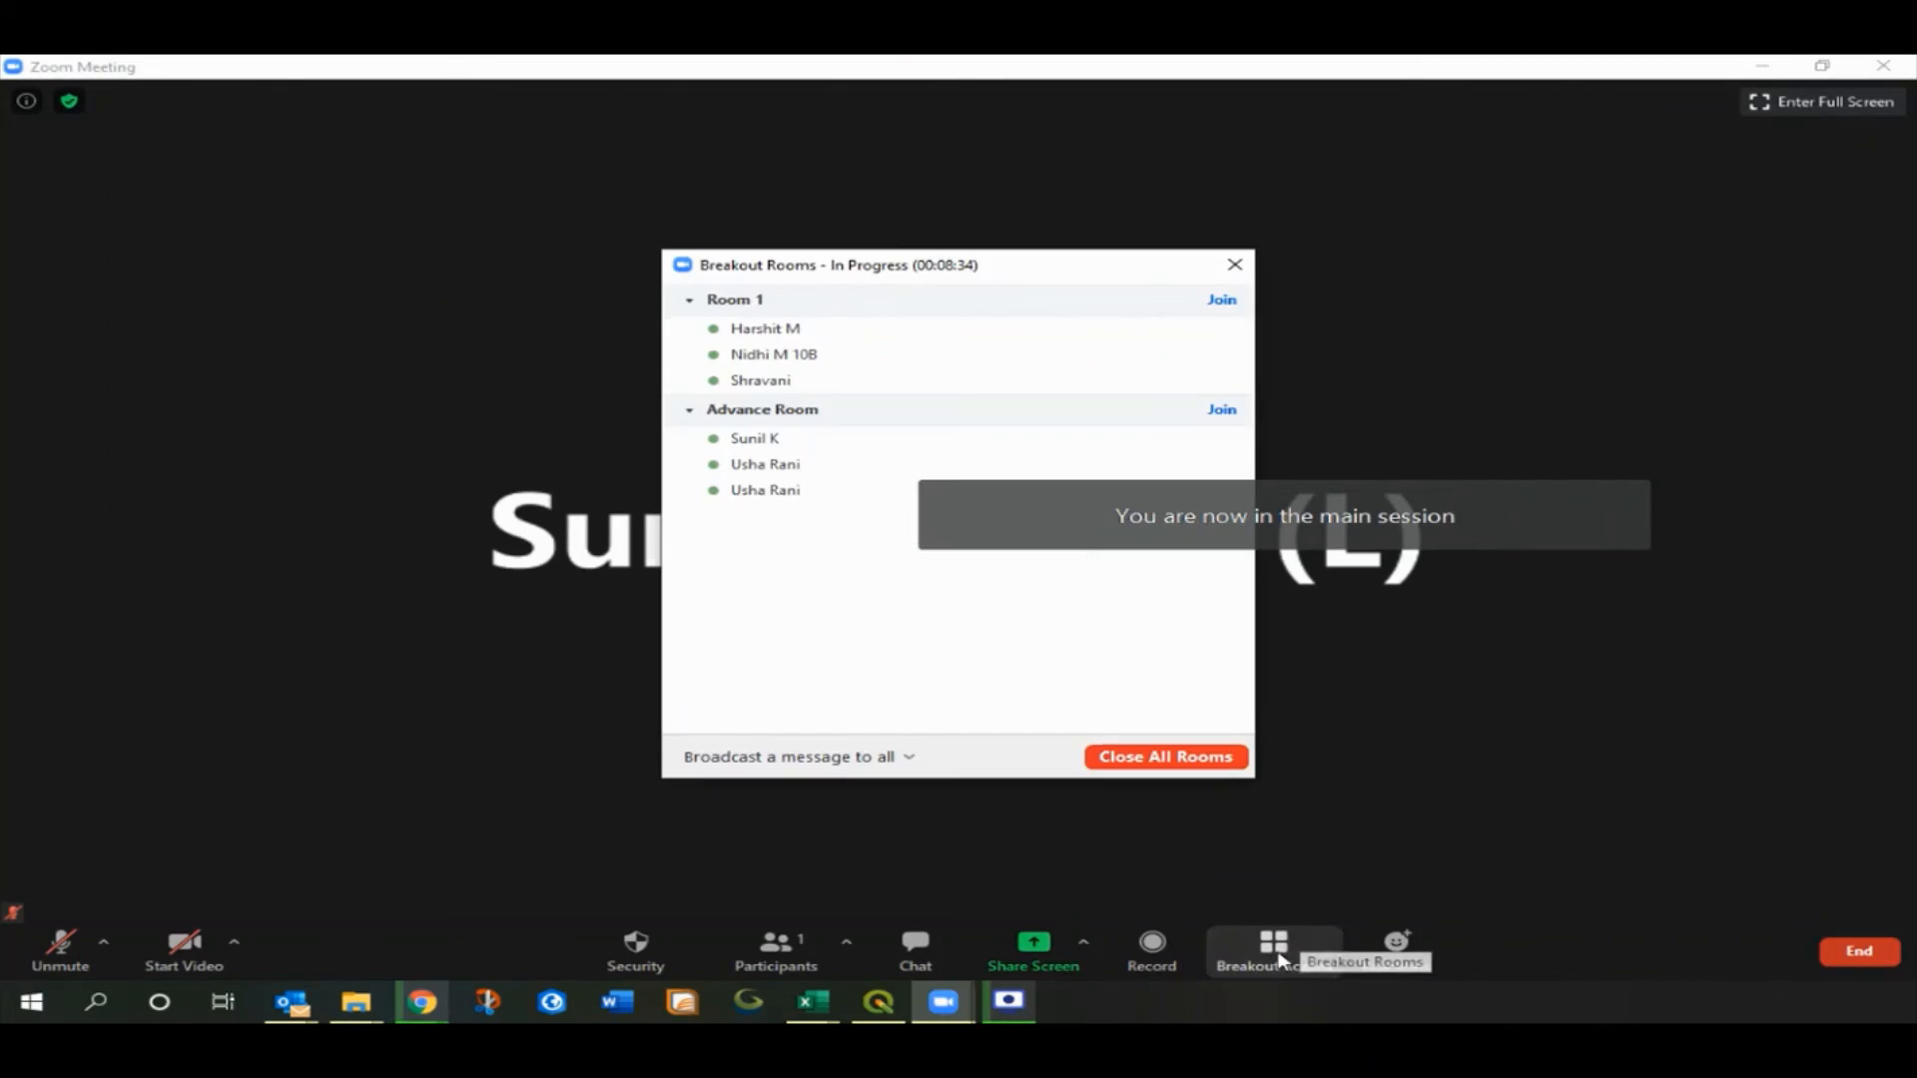
click(1156, 764)
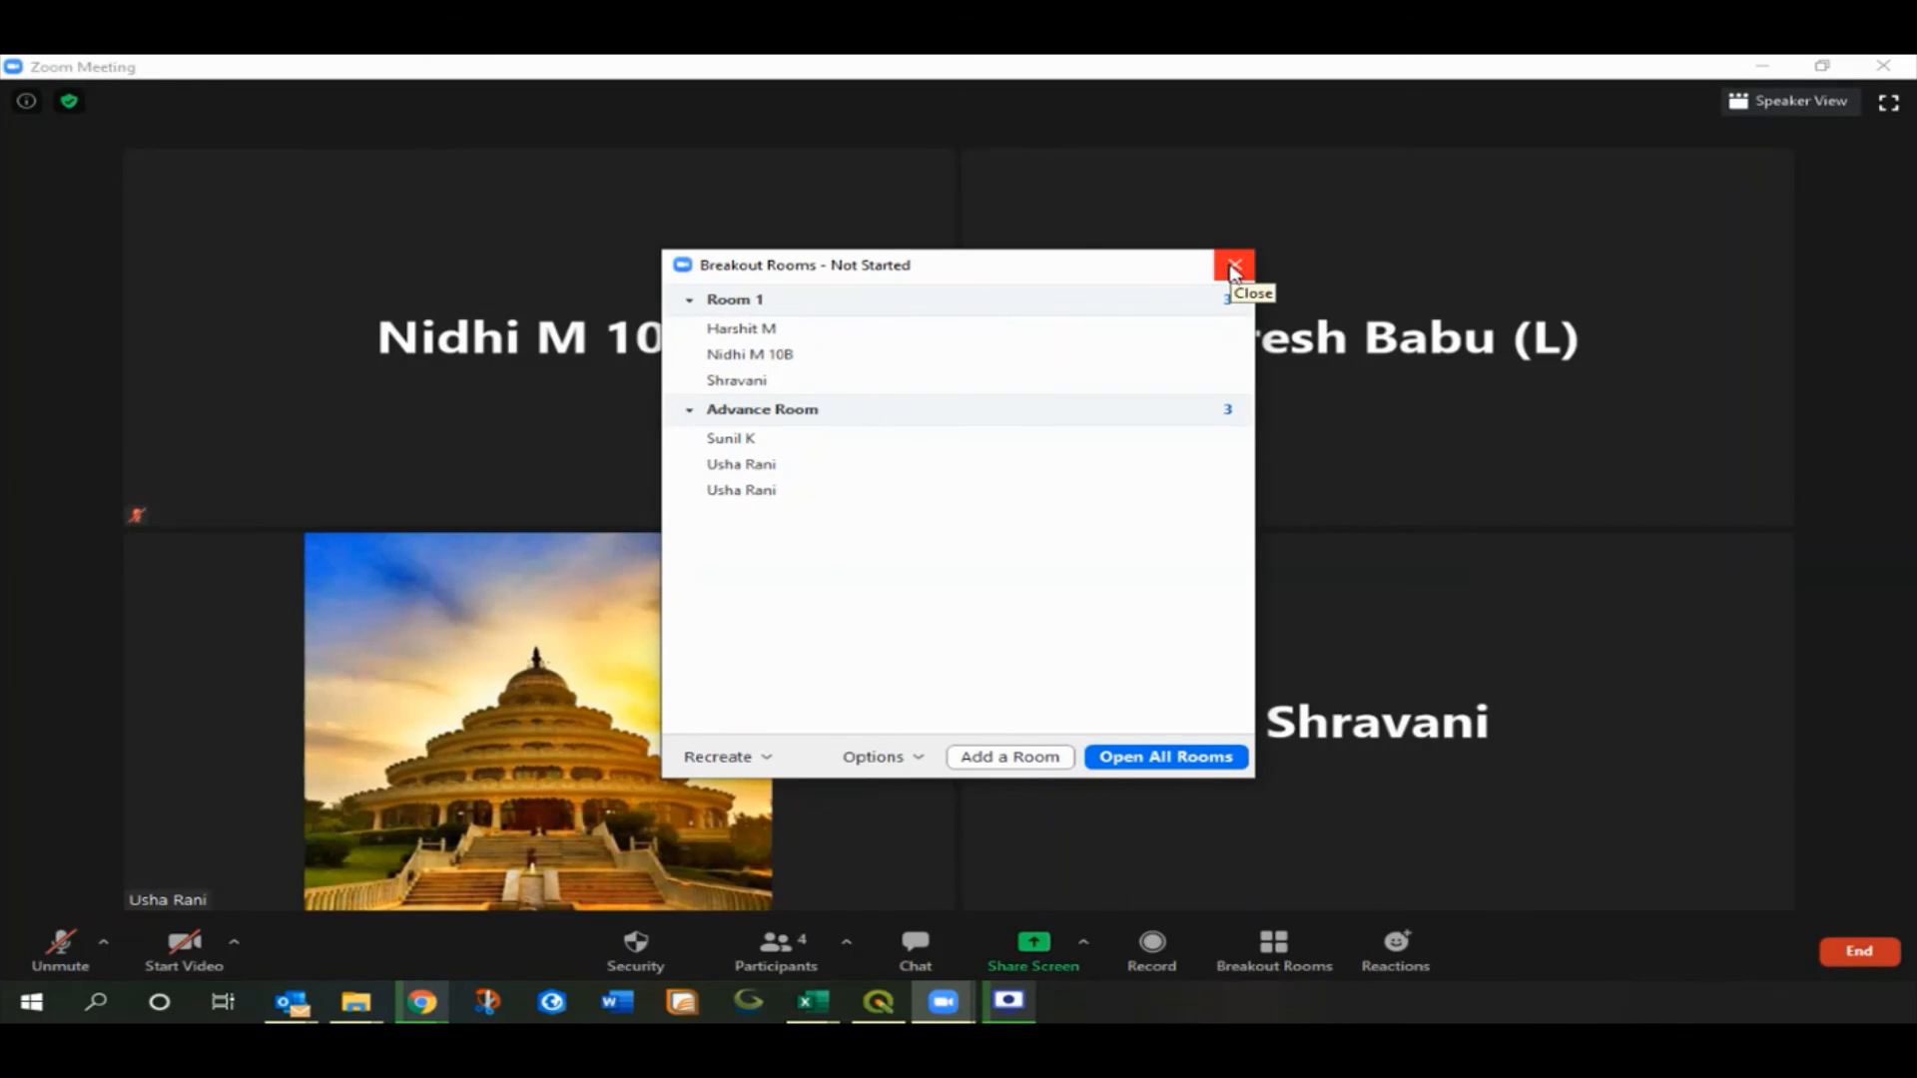
click(1235, 268)
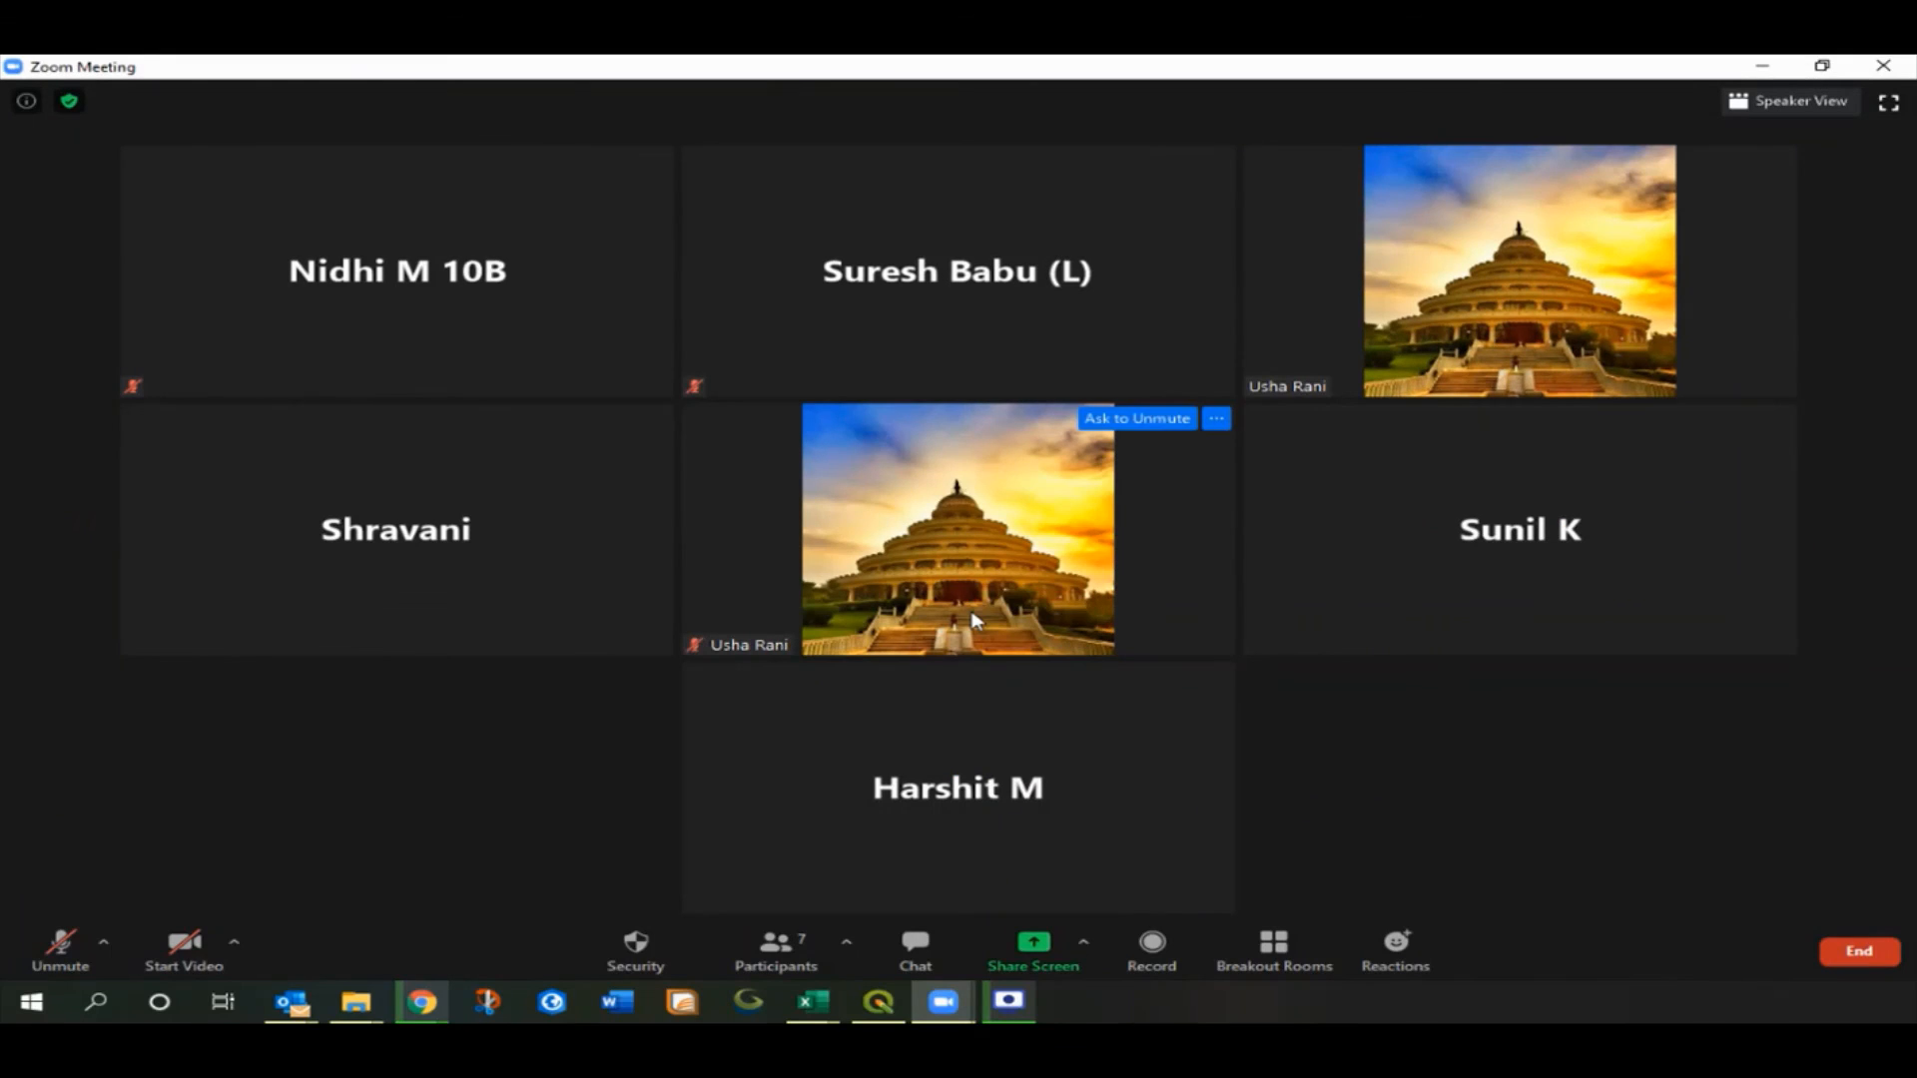